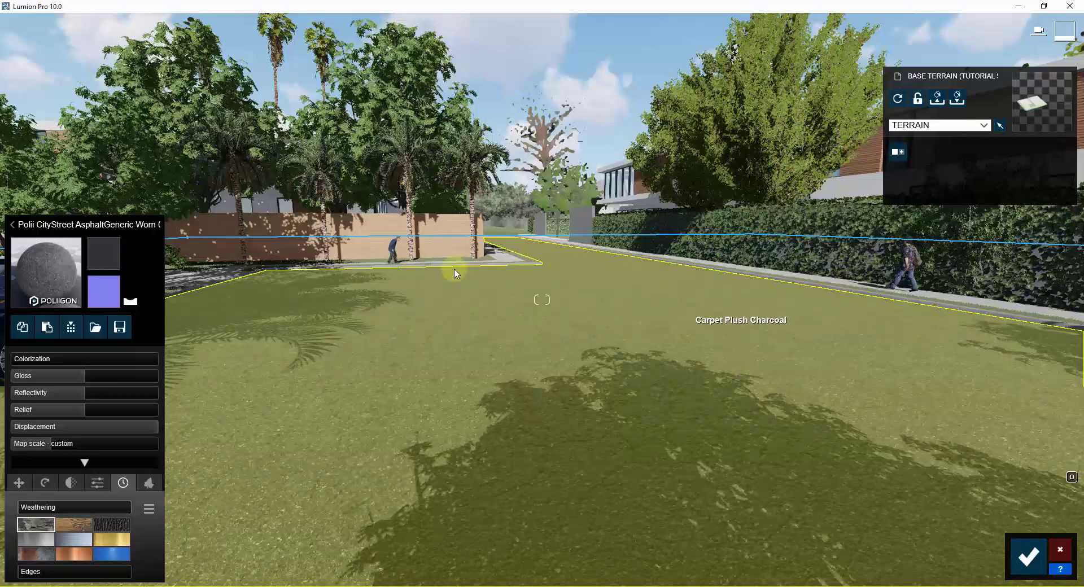
Compare the road asphalt's surface at displacement 0 and 1.0, finishing with its displacement set to 1.0
{"action": "mouse_move", "coordinate": [615, 455]}
{"action": "right_mouse_down"}
{"action": "mouse_move", "coordinate": [621, 484]}
{"action": "mouse_move", "coordinate": [615, 453]}
{"action": "right_mouse_up"}
{"action": "key", "text": "w"}
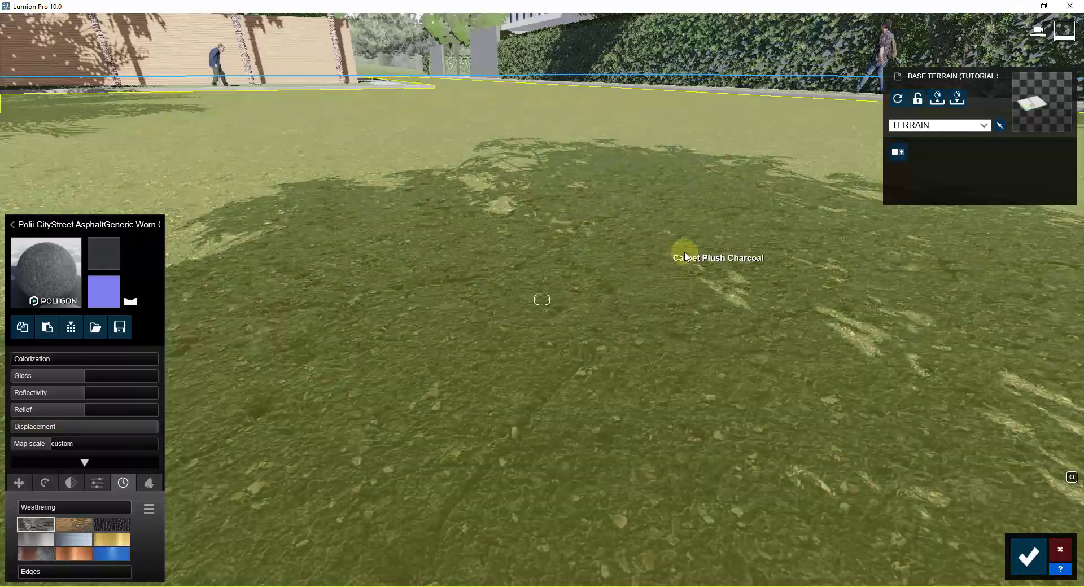
{"action": "right_click_drag", "start_coordinate": [683, 254], "coordinate": [685, 249]}
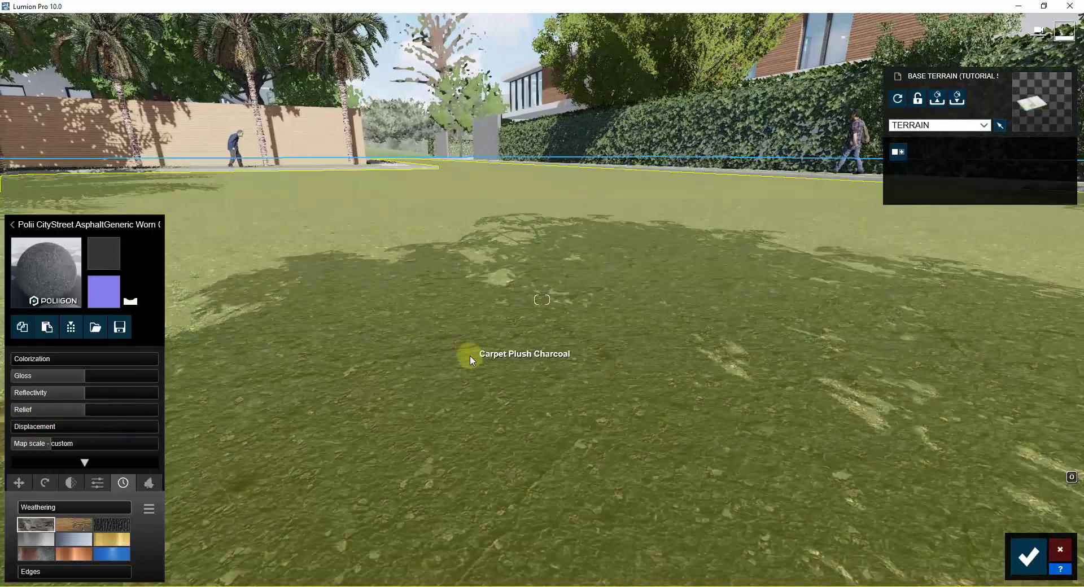
{"action": "right_click_drag", "start_coordinate": [471, 356], "coordinate": [470, 355]}
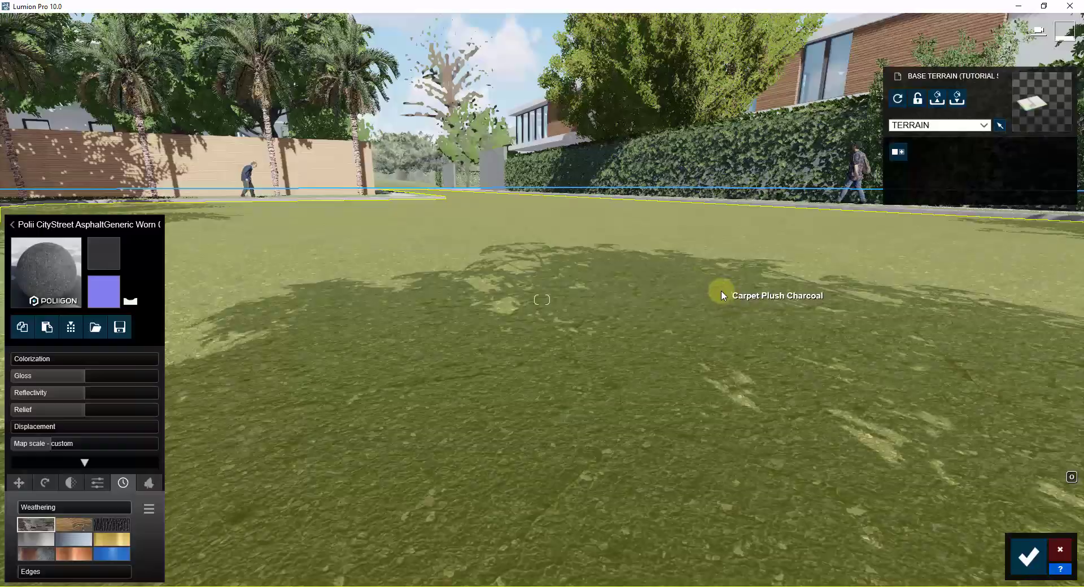
{"action": "right_click_drag", "start_coordinate": [709, 310], "coordinate": [687, 332]}
{"action": "right_click_drag", "start_coordinate": [585, 445], "coordinate": [298, 382]}
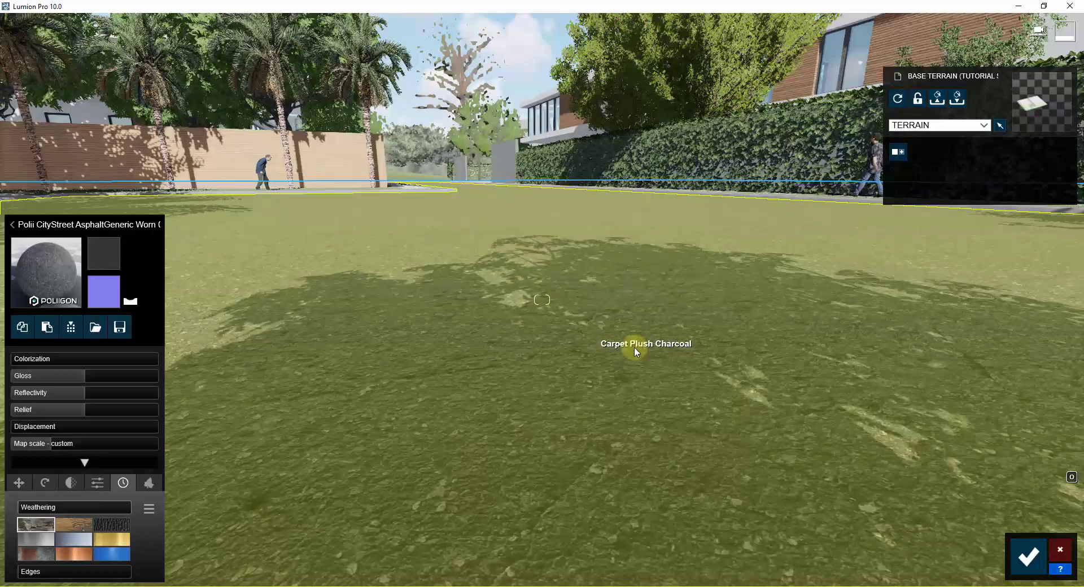
{"action": "left_click", "coordinate": [619, 375]}
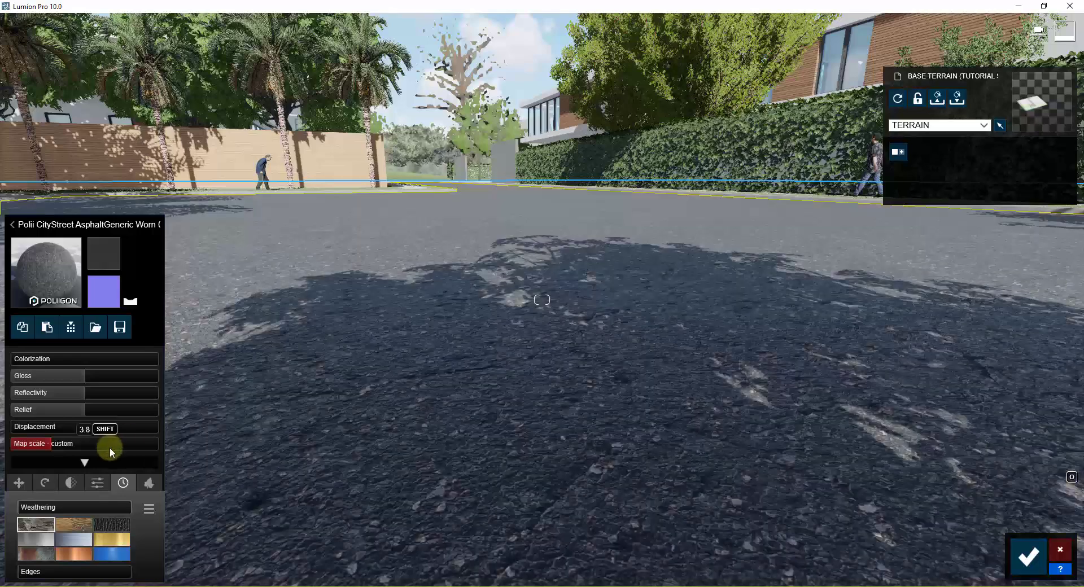
{"action": "left_click_drag", "start_coordinate": [32, 429], "coordinate": [168, 434]}
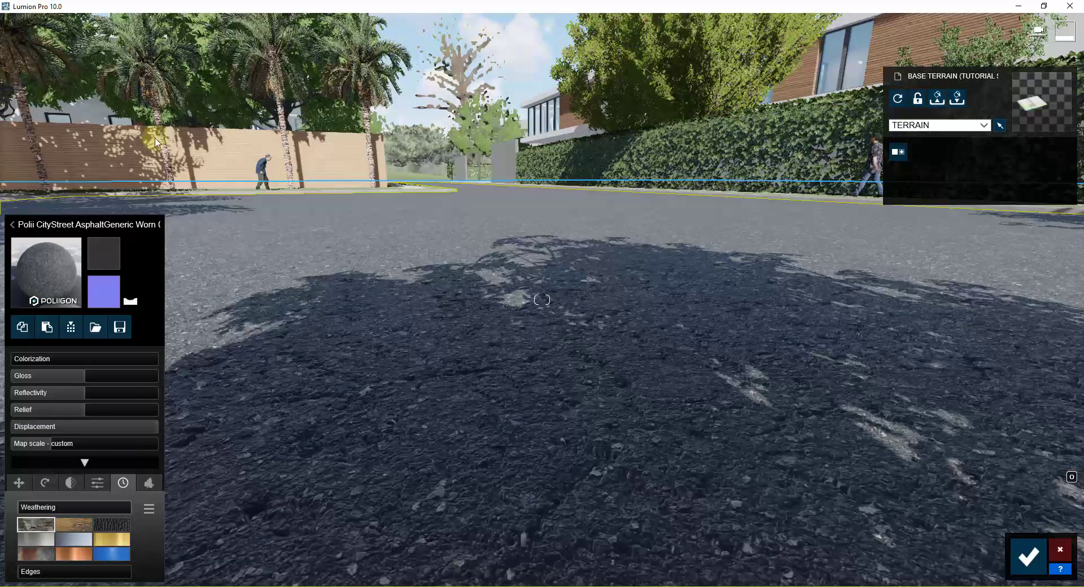
{"action": "left_click_drag", "start_coordinate": [136, 426], "coordinate": [9, 436]}
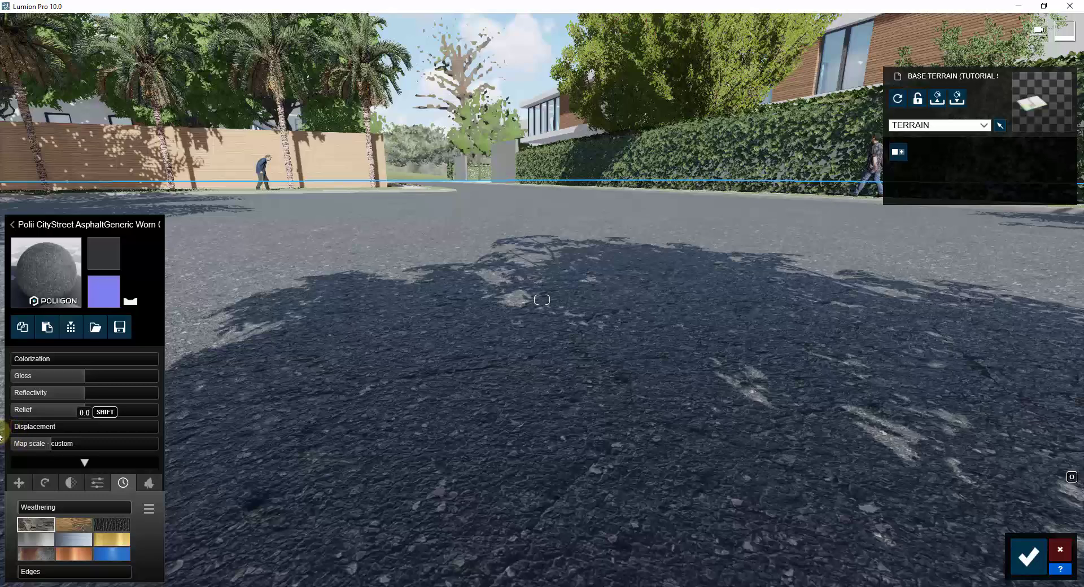
{"action": "left_click_drag", "start_coordinate": [53, 432], "coordinate": [151, 431]}
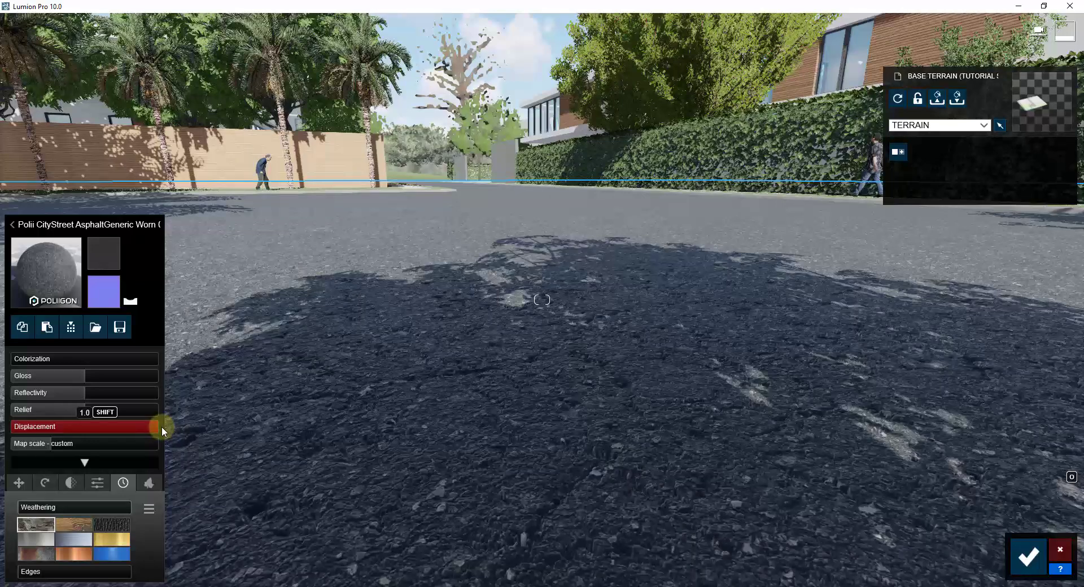
{"action": "left_click_drag", "start_coordinate": [175, 427], "coordinate": [172, 427]}
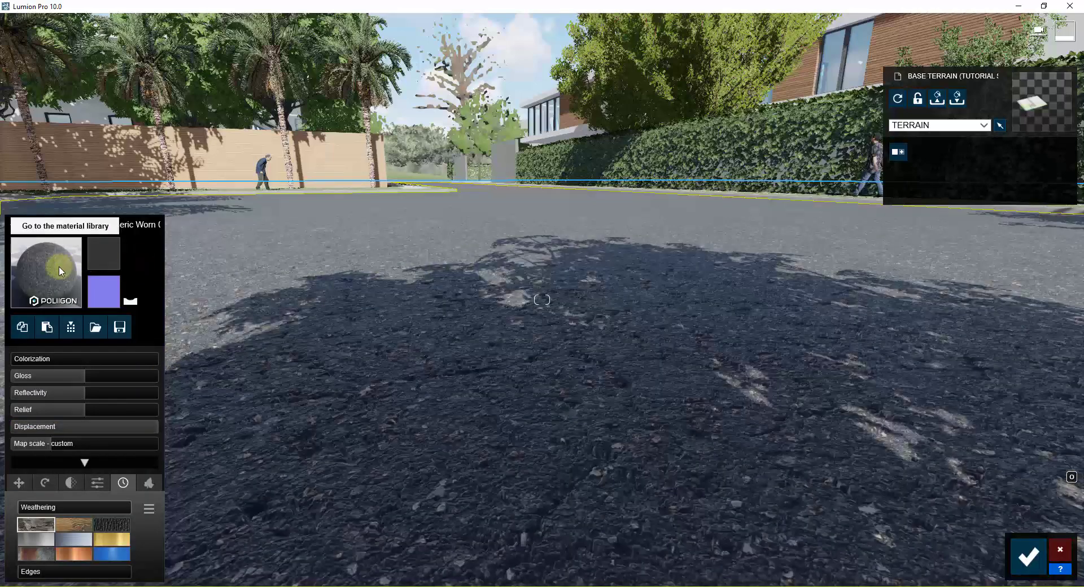
Replace the road's asphalt with the Evermotion Sand 001 2048 material and open its settings
{"action": "left_click", "coordinate": [61, 271]}
{"action": "left_click", "coordinate": [28, 208]}
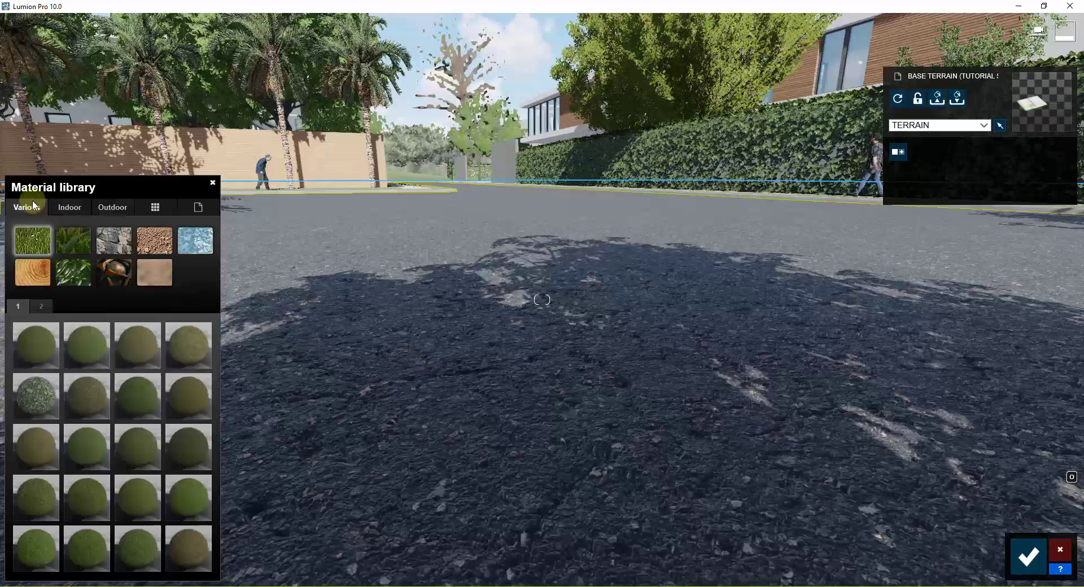
{"action": "left_click", "coordinate": [162, 241]}
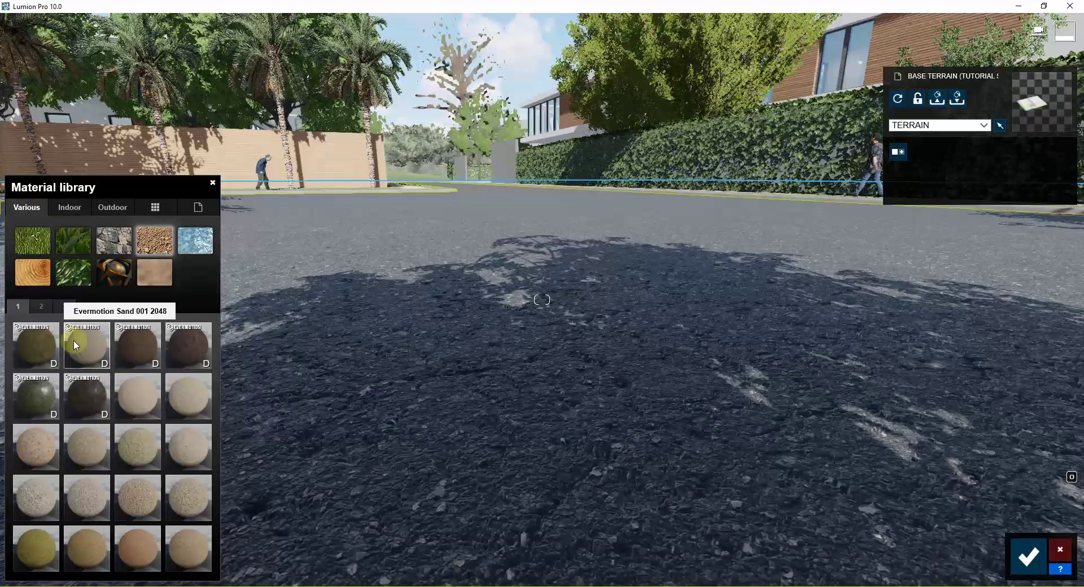
{"action": "left_click", "coordinate": [91, 351]}
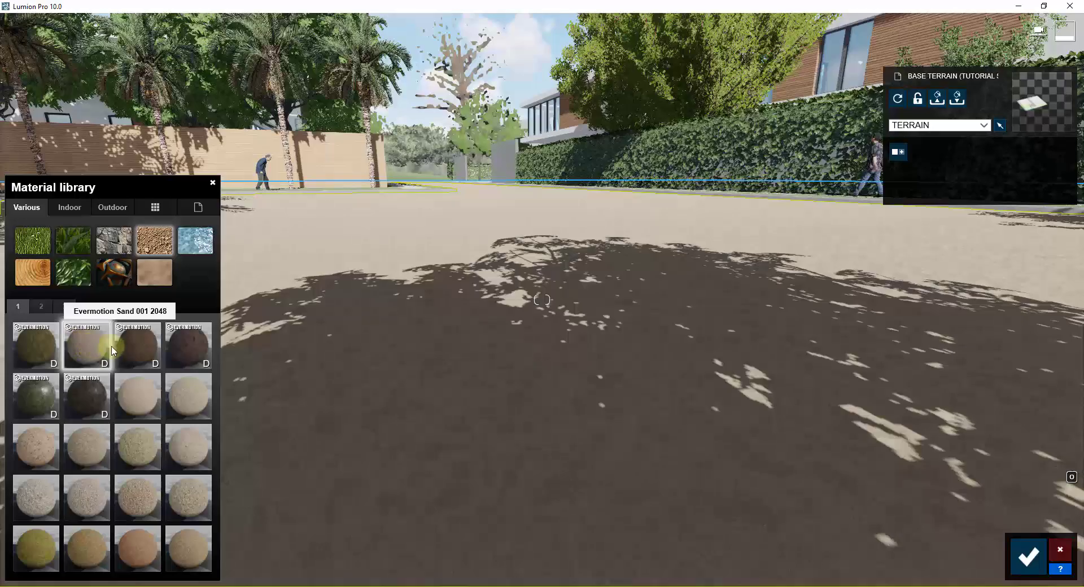
{"action": "left_click", "coordinate": [80, 343]}
Compare low and high displacement on the road's sand material, finishing at the maximum, and examine its surface relief
{"action": "left_click_drag", "start_coordinate": [121, 427], "coordinate": [166, 430]}
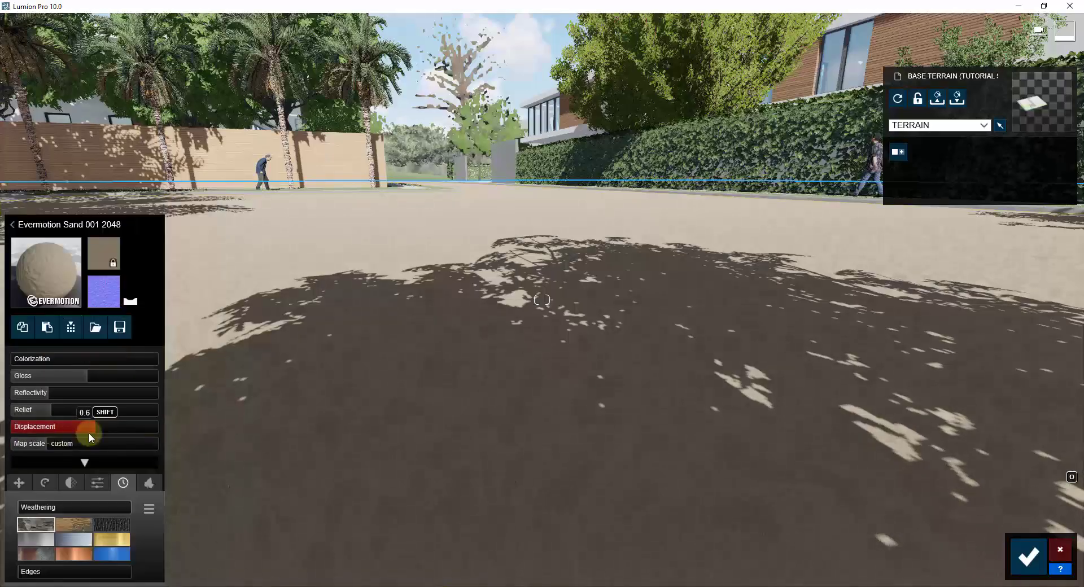
{"action": "right_click_drag", "start_coordinate": [898, 375], "coordinate": [854, 359]}
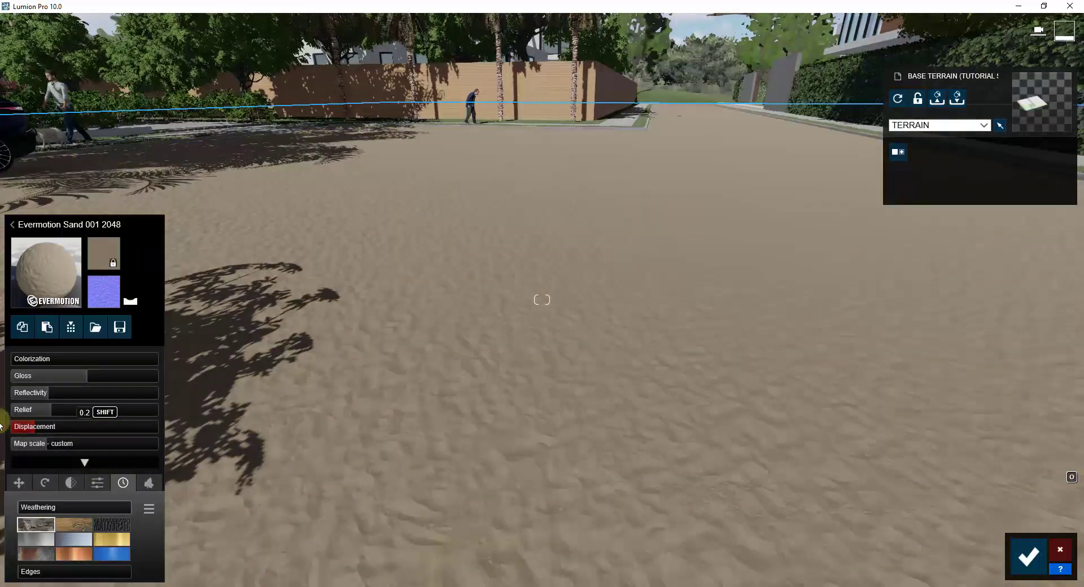
{"action": "left_click_drag", "start_coordinate": [23, 427], "coordinate": [123, 407]}
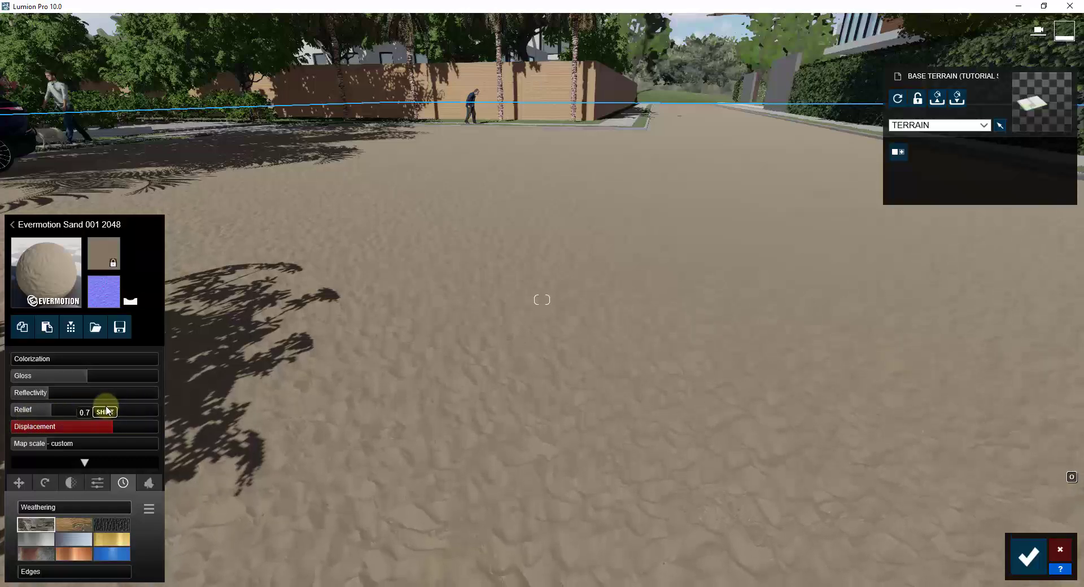
{"action": "left_click_drag", "start_coordinate": [129, 415], "coordinate": [222, 430]}
{"action": "right_click_drag", "start_coordinate": [634, 417], "coordinate": [634, 415]}
{"action": "key", "text": "e"}
{"action": "key", "text": "q"}
{"action": "key", "text": "s"}
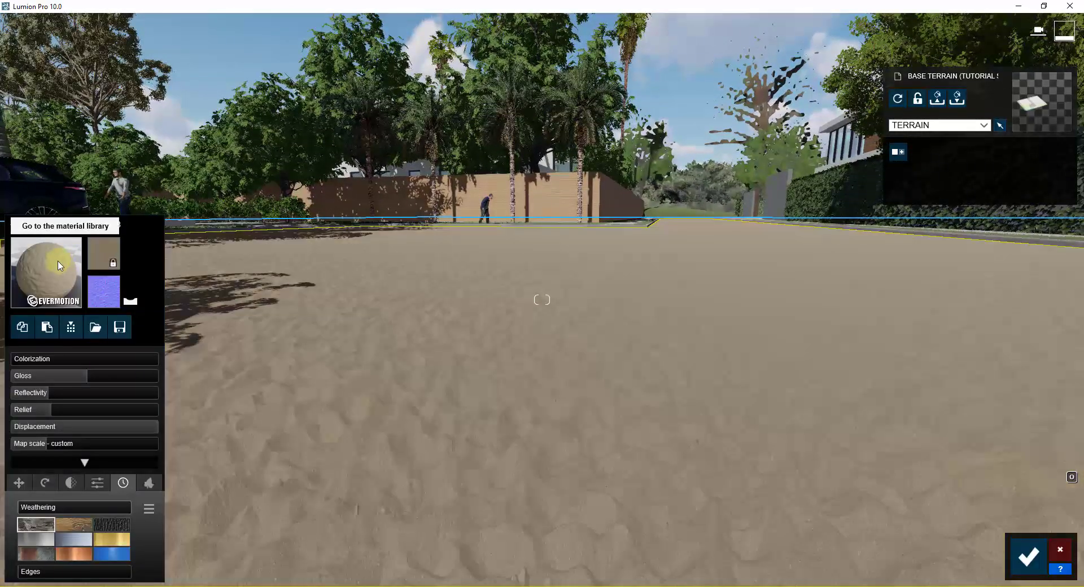
Apply the Evermotion Roots 001 2048 material to the road and set its displacement to about half of the range
{"action": "left_click", "coordinate": [60, 266]}
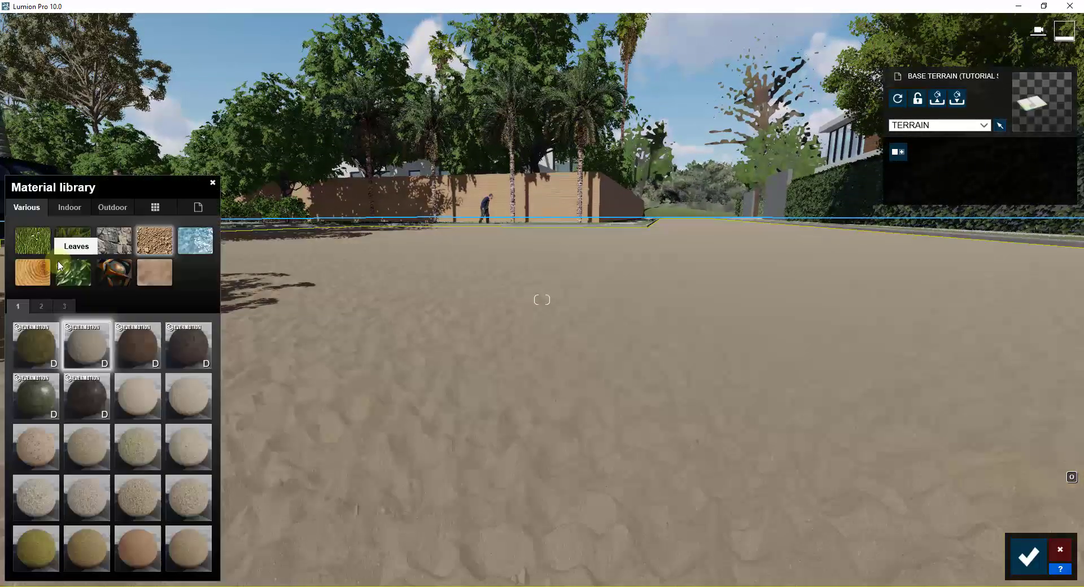
{"action": "left_click", "coordinate": [34, 341]}
{"action": "left_click", "coordinate": [34, 341]}
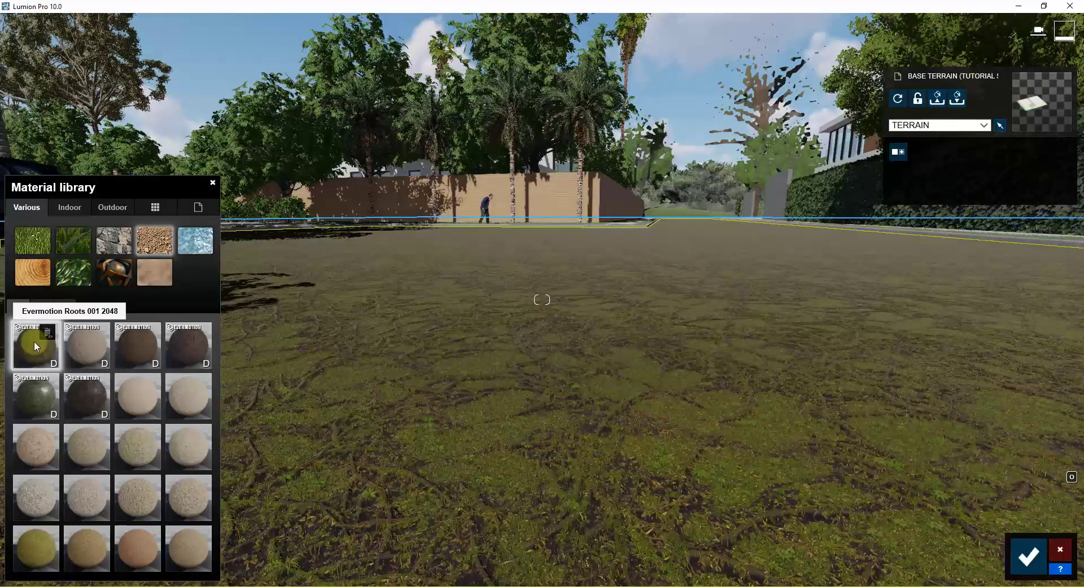
{"action": "left_click", "coordinate": [35, 342]}
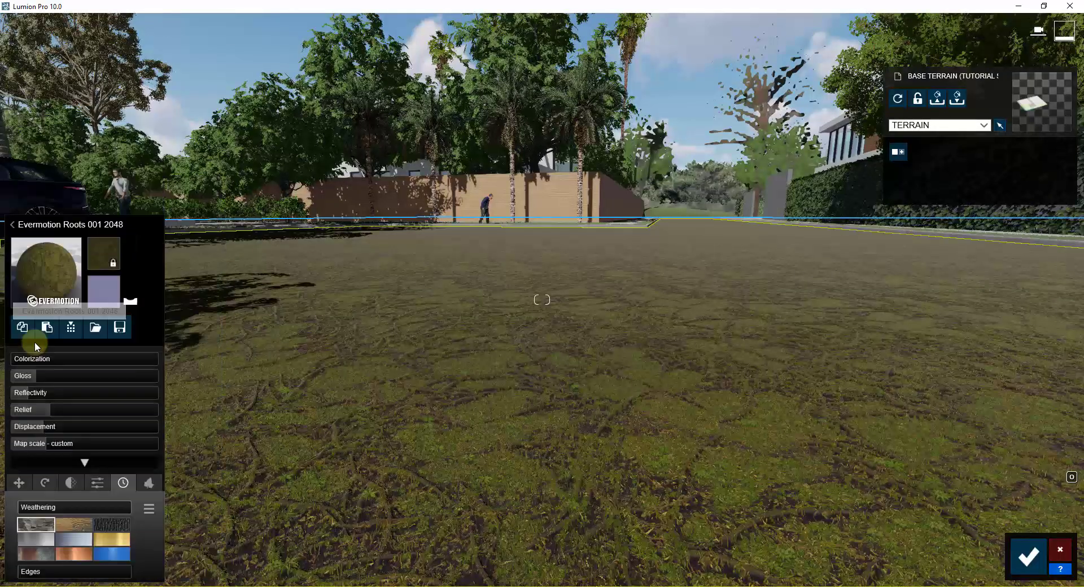
{"action": "left_click_drag", "start_coordinate": [52, 431], "coordinate": [90, 432]}
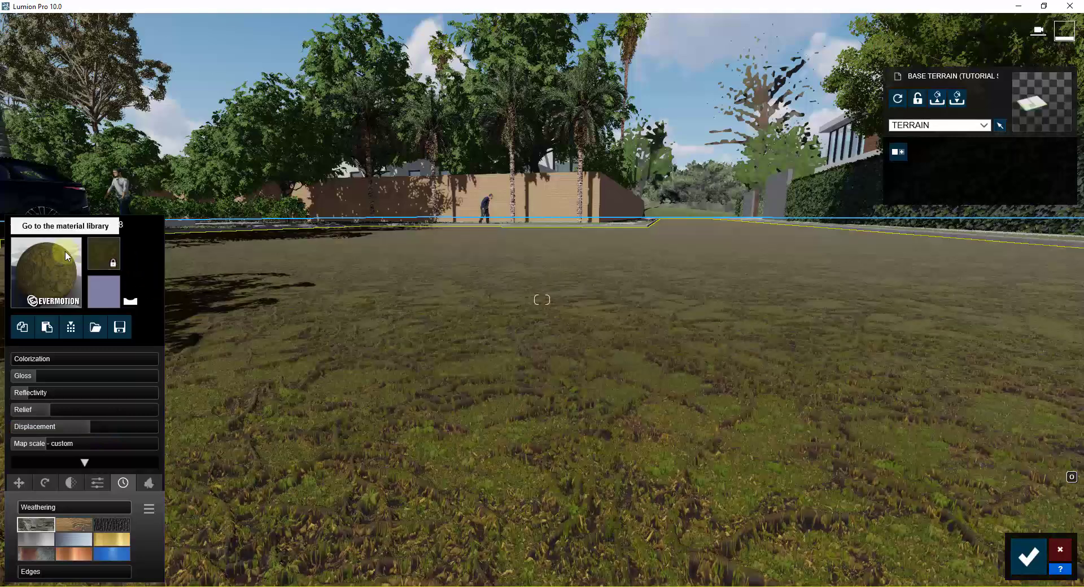
Apply the Ground 001 2048 material to the road and check whether its settings offer displacement
{"action": "left_click", "coordinate": [65, 250]}
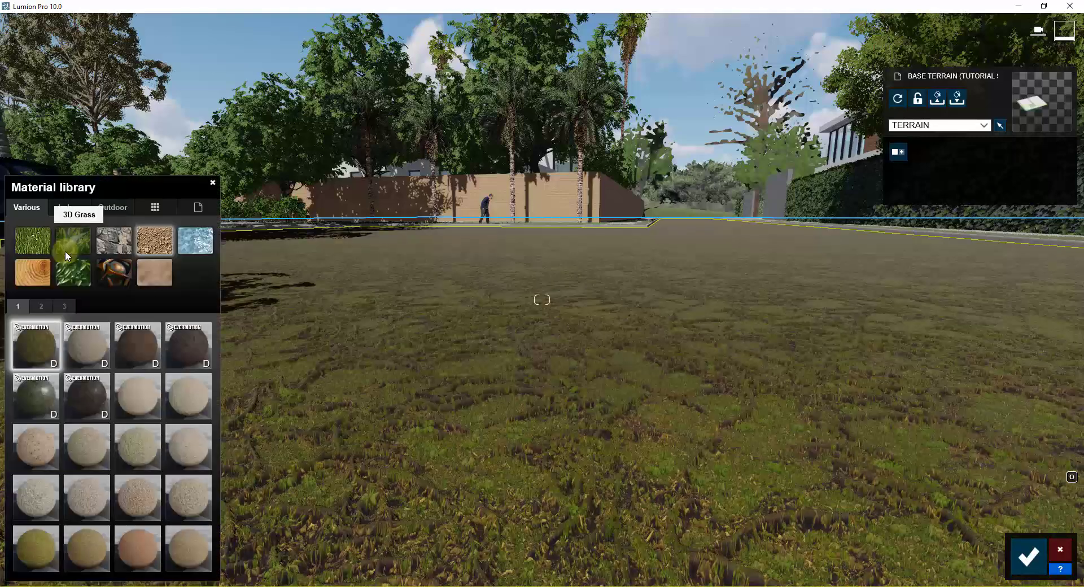
{"action": "left_click", "coordinate": [136, 399]}
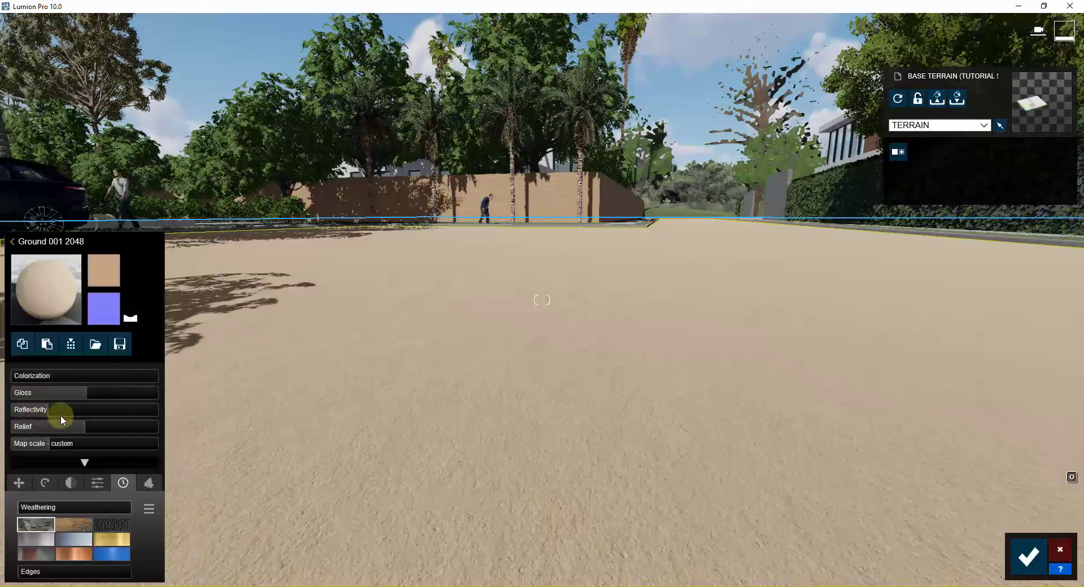
{"action": "left_click", "coordinate": [83, 425]}
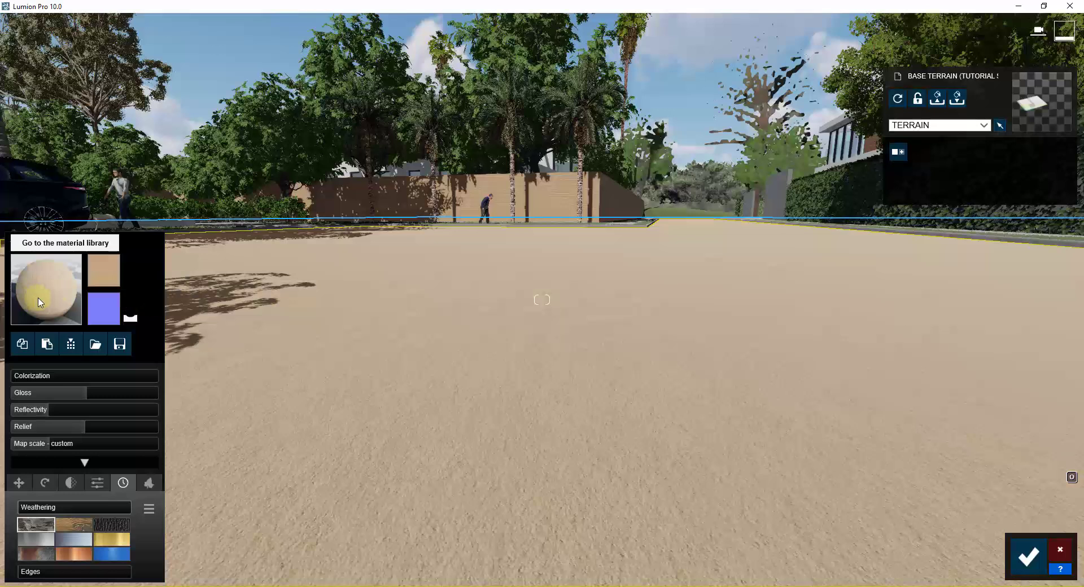
Preview displacement-mapped materials on the road, including Evermotion Swamp 002 2048, Evermotion Roots 001 2048 and Evermotion Soil 001 2048
{"action": "left_click", "coordinate": [40, 302]}
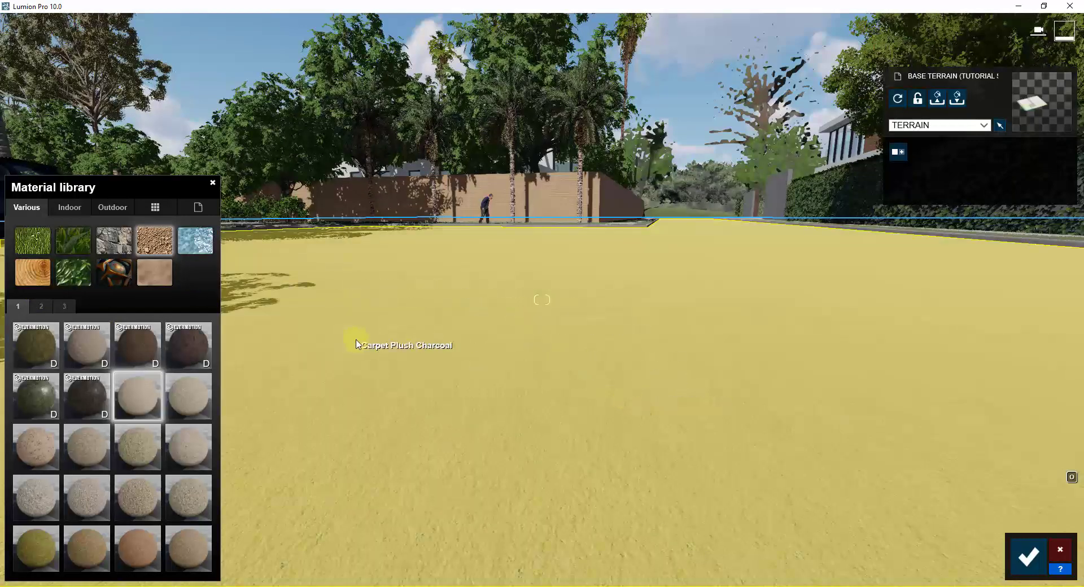
{"action": "right_click_drag", "start_coordinate": [553, 400], "coordinate": [395, 381]}
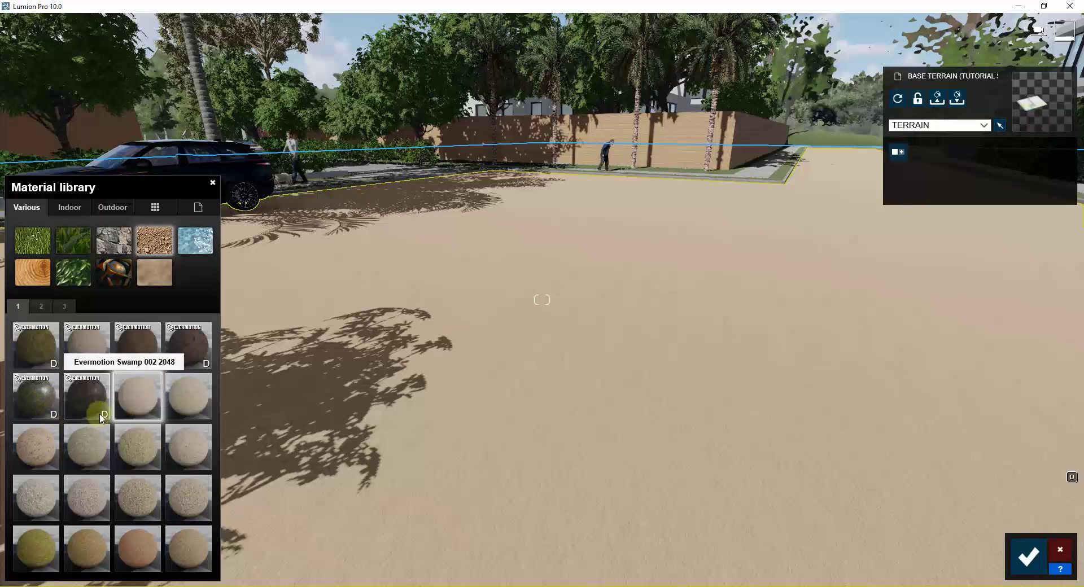
{"action": "left_click", "coordinate": [83, 399]}
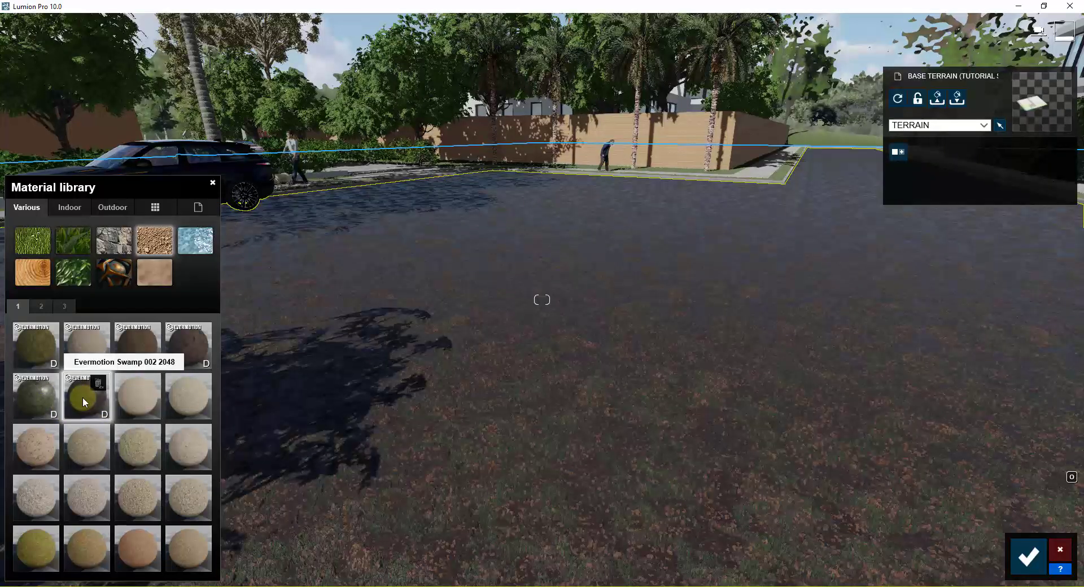
{"action": "left_click", "coordinate": [54, 416]}
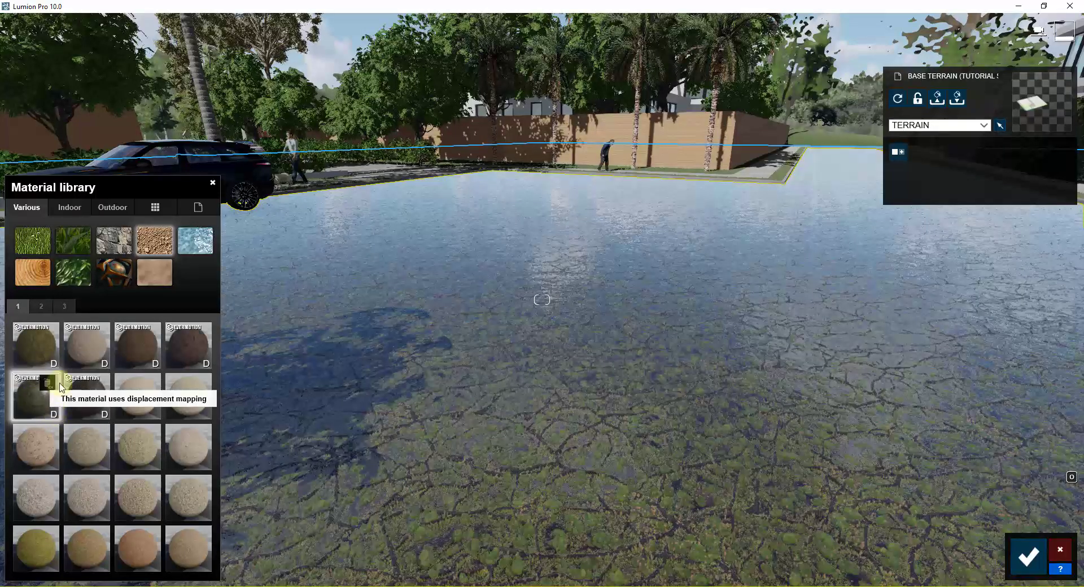
{"action": "left_click", "coordinate": [32, 334]}
{"action": "left_click", "coordinate": [124, 341]}
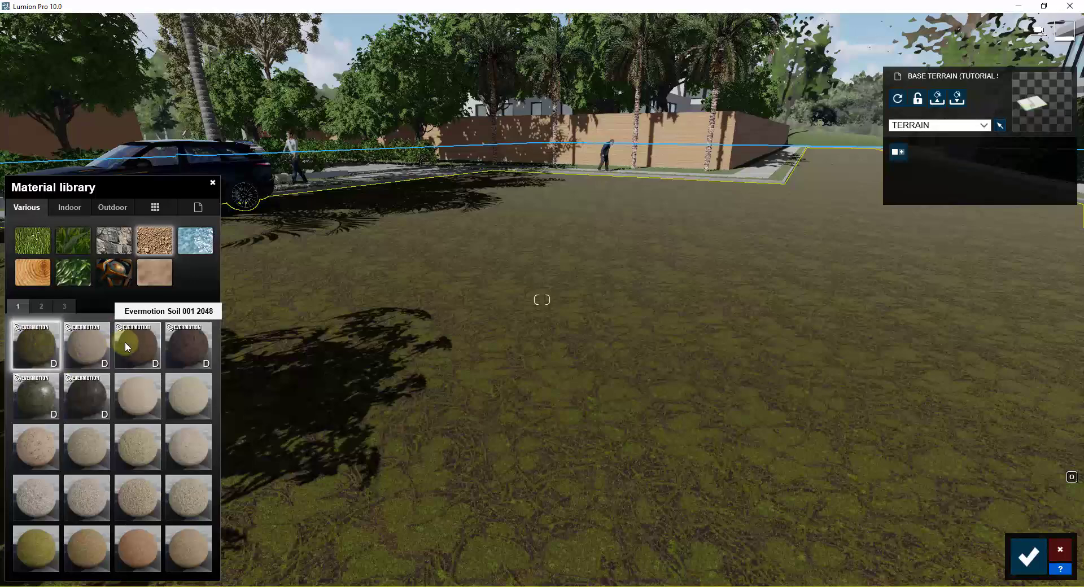
Apply the Polii GroundGravel 002 2k material from the third page of ground materials to the road and open its settings
{"action": "left_click", "coordinate": [61, 307]}
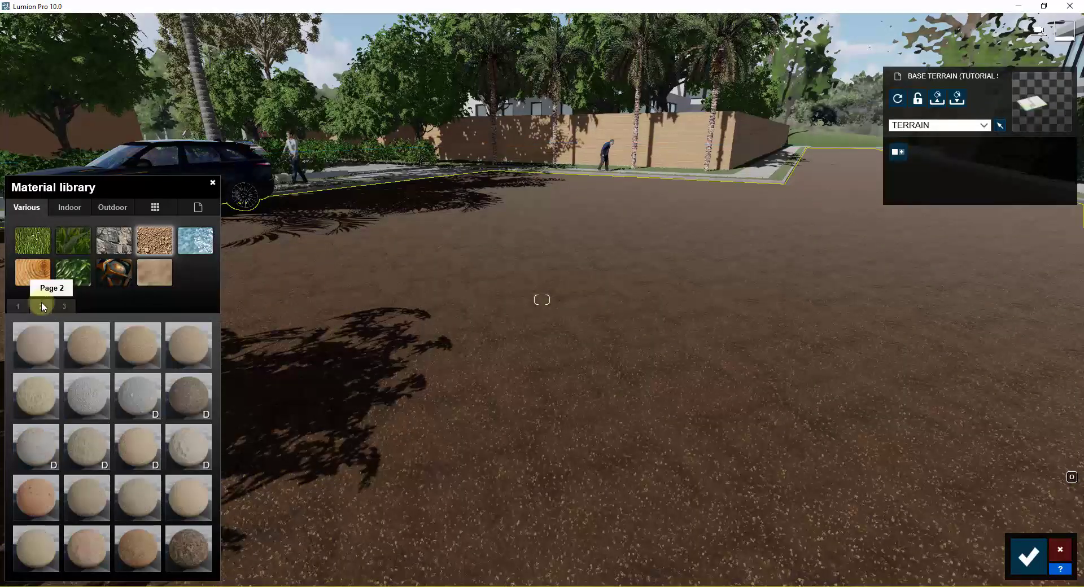
{"action": "left_click", "coordinate": [90, 349]}
{"action": "left_click", "coordinate": [91, 349]}
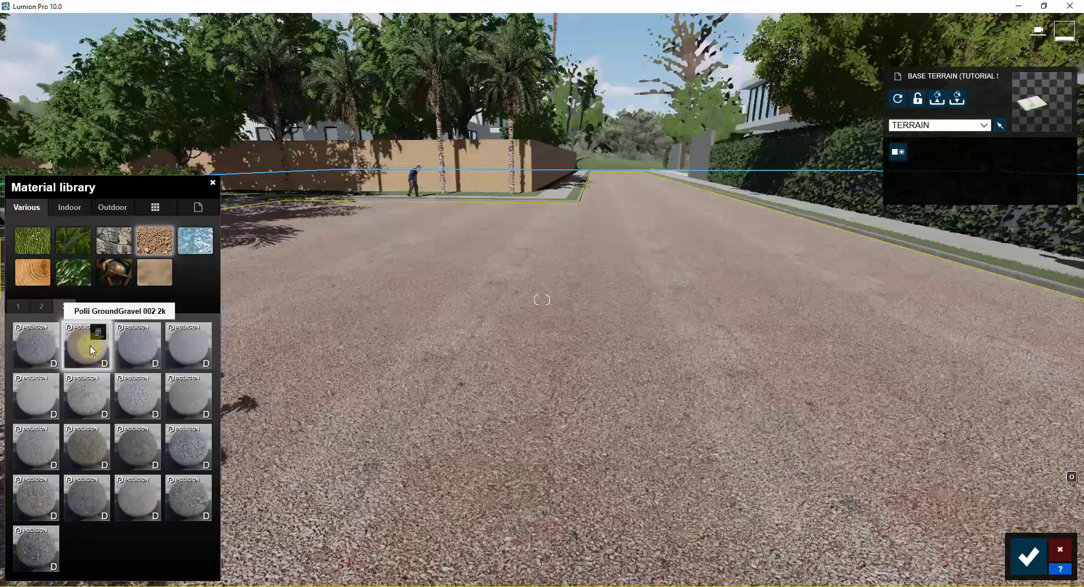
{"action": "right_click_drag", "start_coordinate": [774, 438], "coordinate": [779, 436]}
{"action": "key", "text": "w"}
{"action": "left_click", "coordinate": [87, 345]}
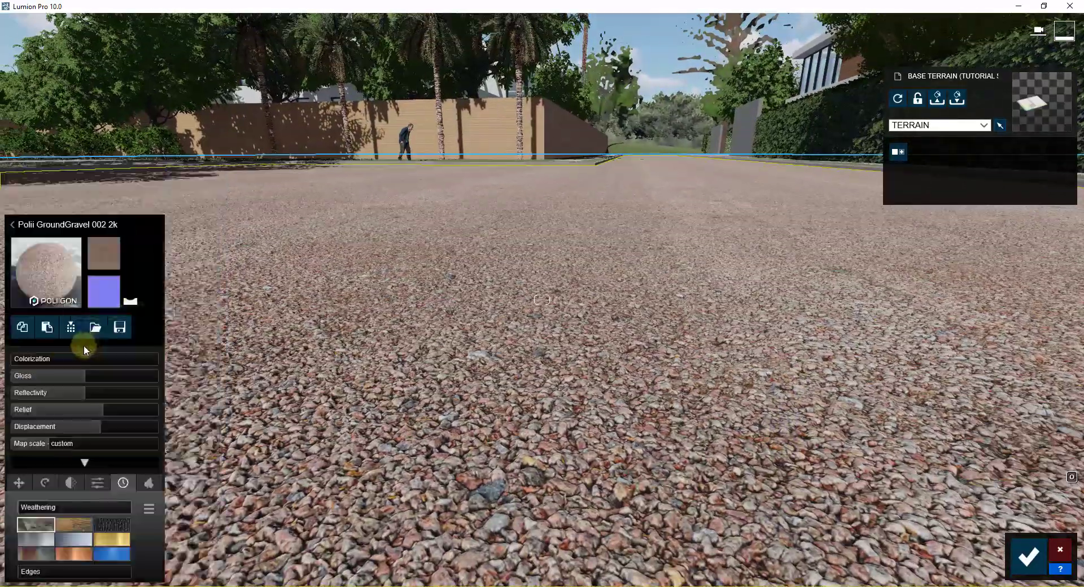
Raise the road gravel's displacement to the maximum and examine the stones up close
{"action": "left_click_drag", "start_coordinate": [78, 427], "coordinate": [136, 431]}
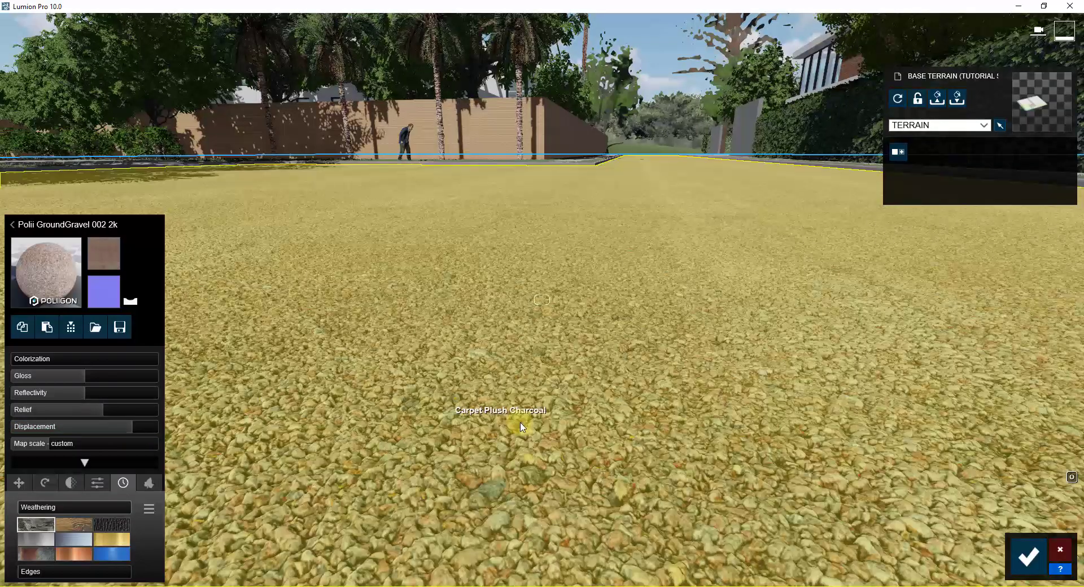
{"action": "right_click_drag", "start_coordinate": [622, 394], "coordinate": [620, 390]}
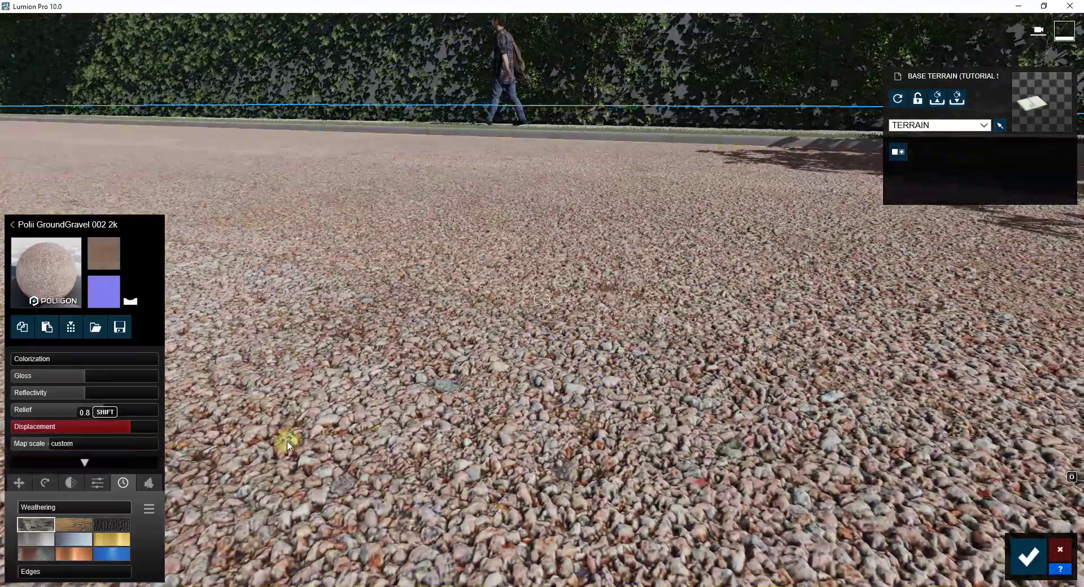
{"action": "left_click_drag", "start_coordinate": [275, 447], "coordinate": [614, 444]}
{"action": "right_click_drag", "start_coordinate": [615, 443], "coordinate": [611, 442]}
{"action": "key", "text": "e"}
{"action": "key", "text": "q"}
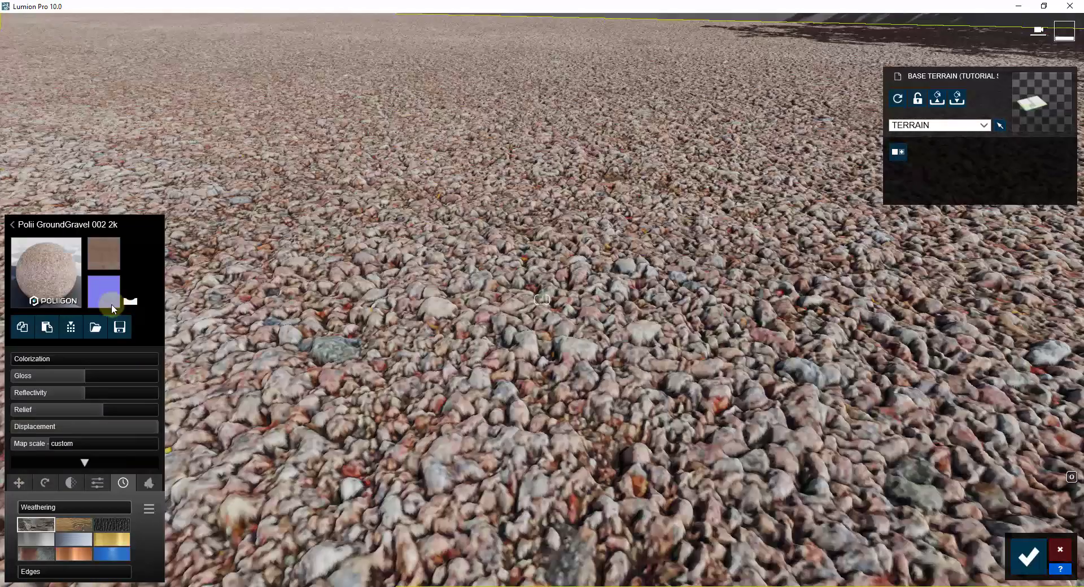
Apply the Polii GroundGravel 010 2k material to the road and raise its displacement to 1.0
{"action": "left_click", "coordinate": [31, 278]}
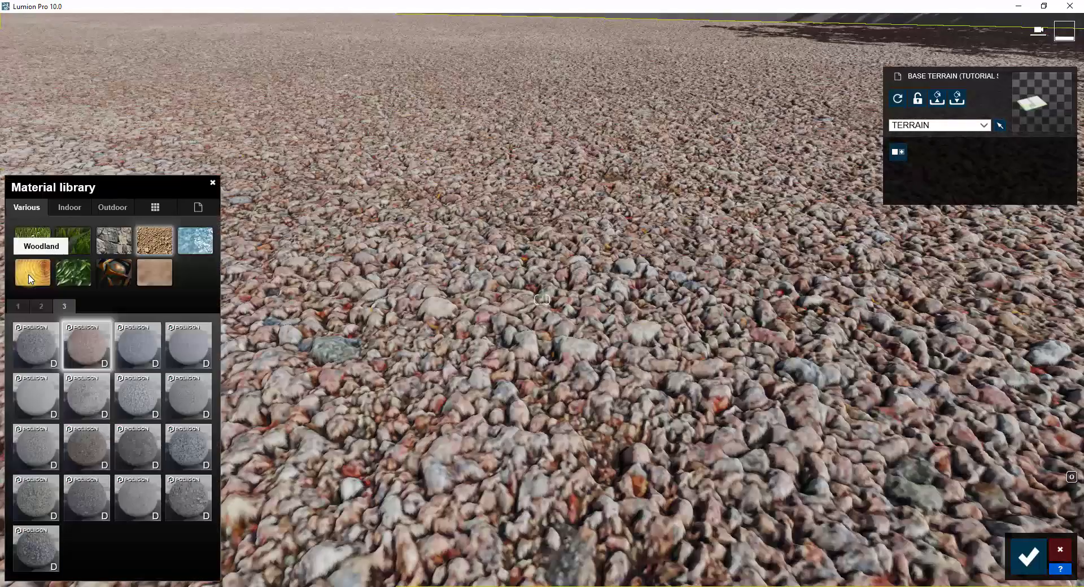
{"action": "left_click", "coordinate": [140, 394]}
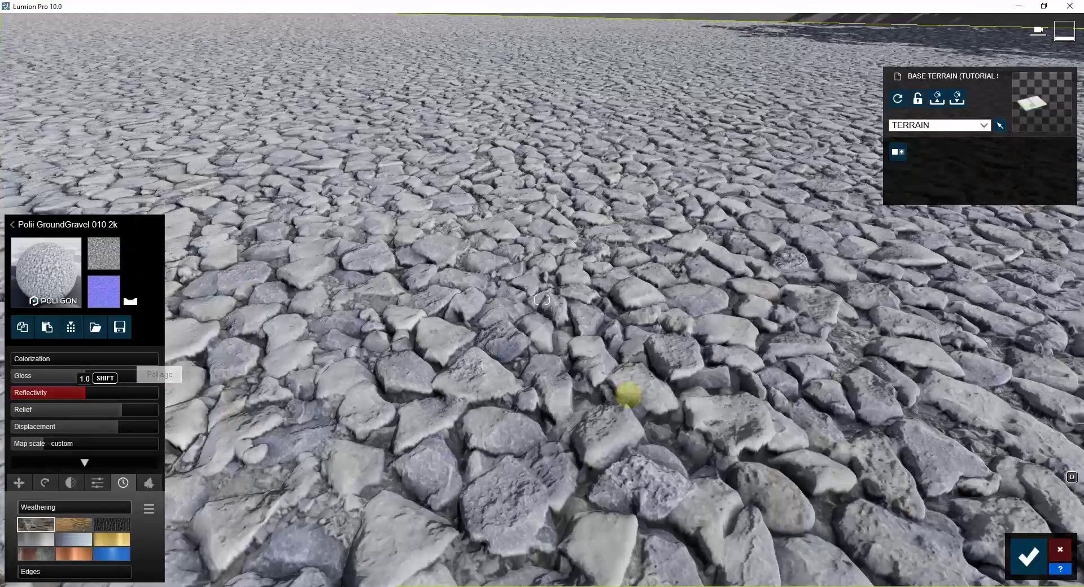
{"action": "right_click_drag", "start_coordinate": [629, 395], "coordinate": [627, 398]}
{"action": "left_click_drag", "start_coordinate": [121, 427], "coordinate": [429, 427]}
{"action": "right_click_drag", "start_coordinate": [685, 407], "coordinate": [570, 411]}
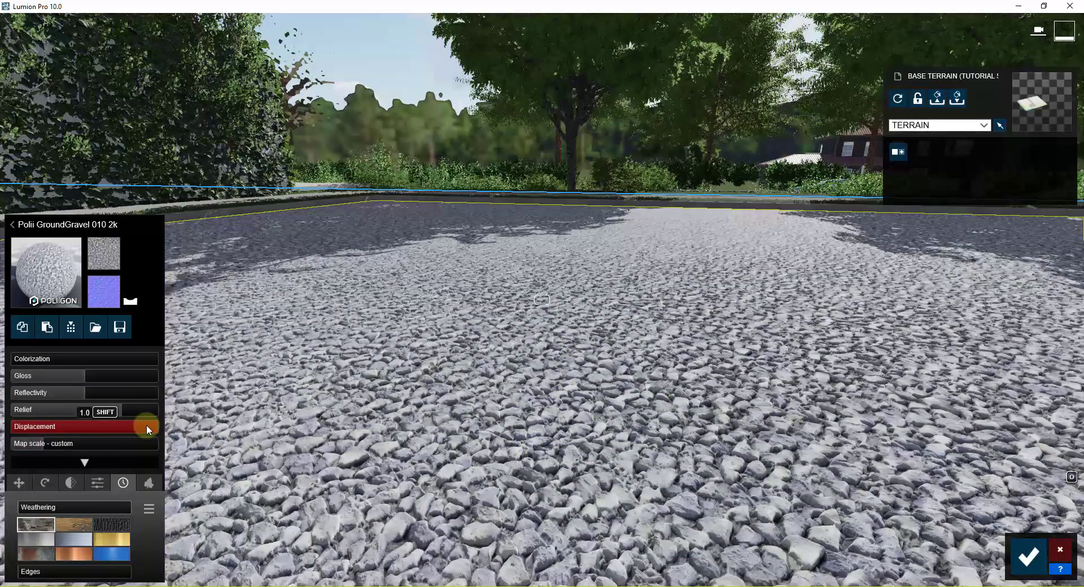
Compare the road gravel at full displacement with lower amounts and settle on about 0.8
{"action": "left_click_drag", "start_coordinate": [146, 427], "coordinate": [170, 431]}
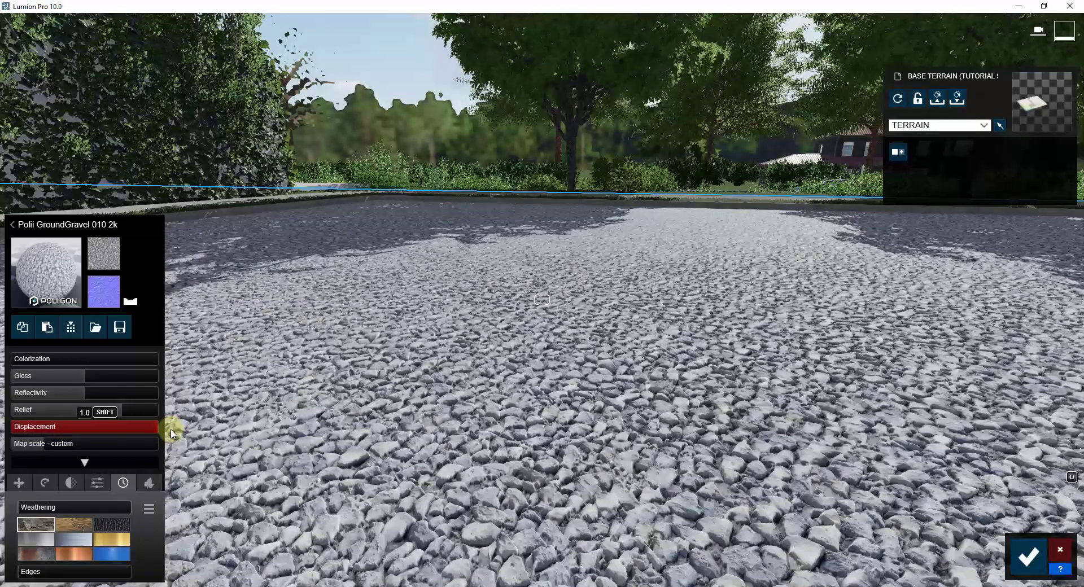
{"action": "mouse_move", "coordinate": [142, 433]}
{"action": "left_mouse_down"}
{"action": "mouse_move", "coordinate": [111, 425]}
{"action": "mouse_move", "coordinate": [137, 429]}
{"action": "mouse_move", "coordinate": [128, 431]}
{"action": "left_mouse_up"}
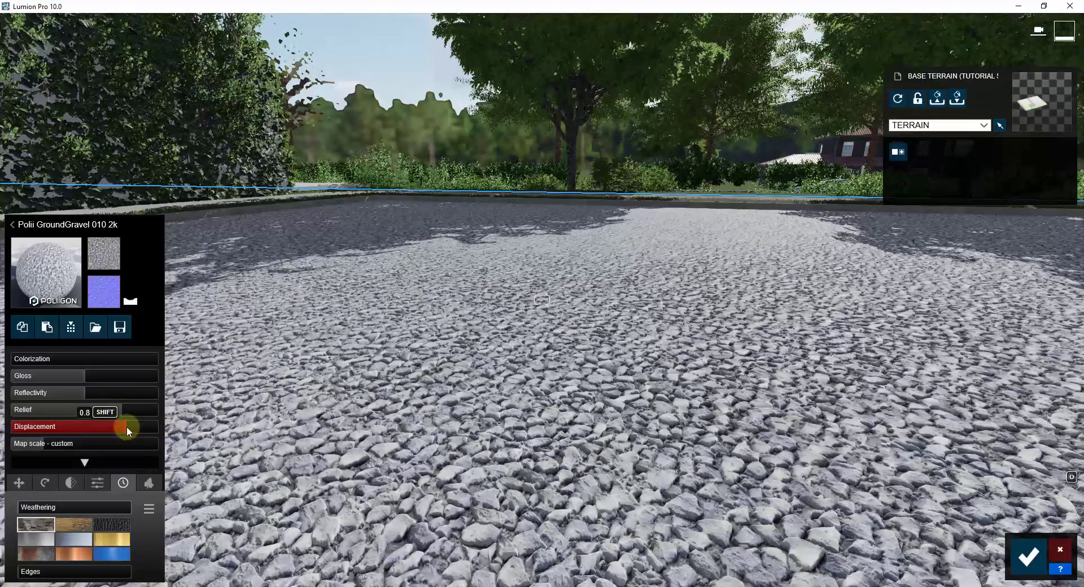
{"action": "left_click_drag", "start_coordinate": [143, 427], "coordinate": [131, 425]}
{"action": "right_click_drag", "start_coordinate": [417, 432], "coordinate": [424, 424]}
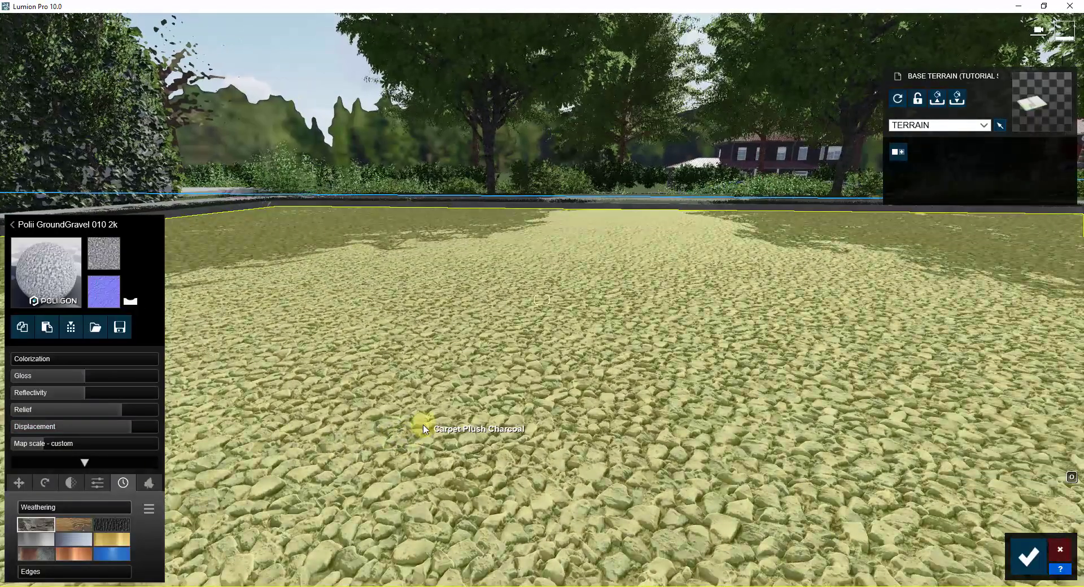
Apply the outdoor stone material Evermotion Cobblestone 002 2048 to the paving beside the house's lawn and open its settings
{"action": "right_click_drag", "start_coordinate": [511, 371], "coordinate": [561, 342]}
{"action": "key", "text": "w"}
{"action": "left_click", "coordinate": [561, 343]}
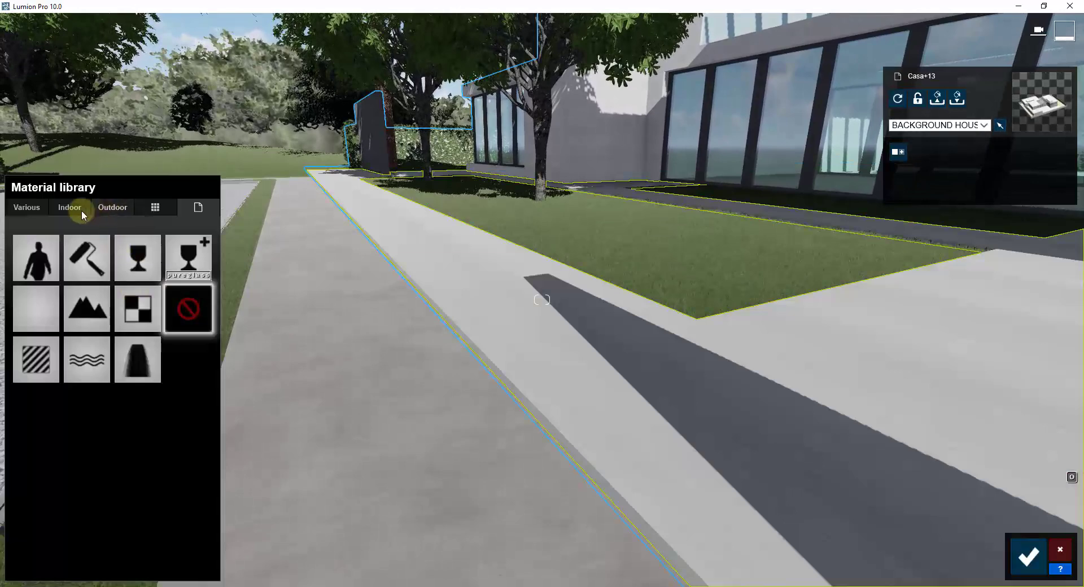
{"action": "left_click", "coordinate": [107, 208]}
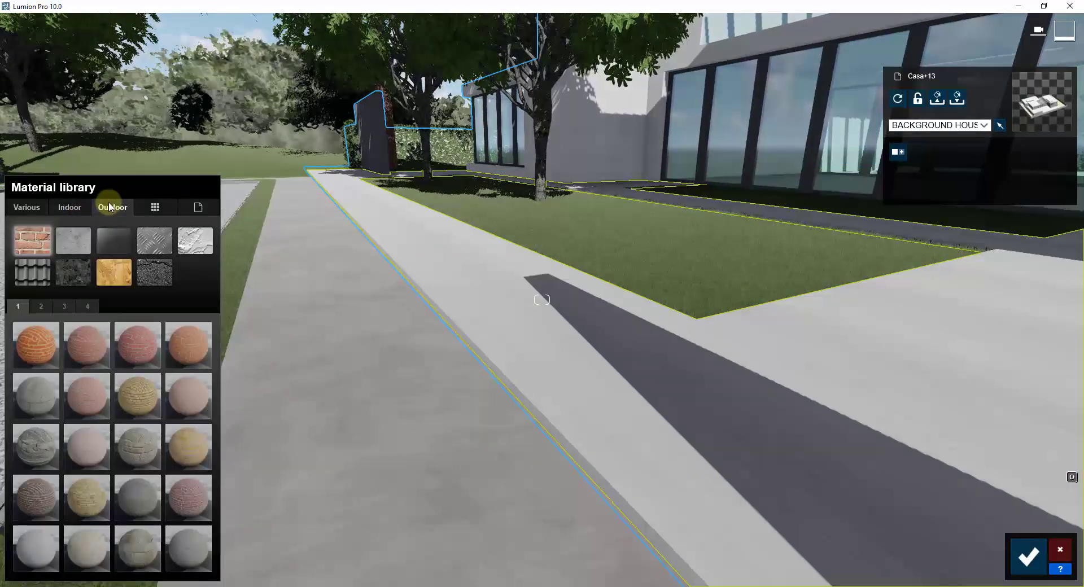
{"action": "left_click", "coordinate": [73, 270]}
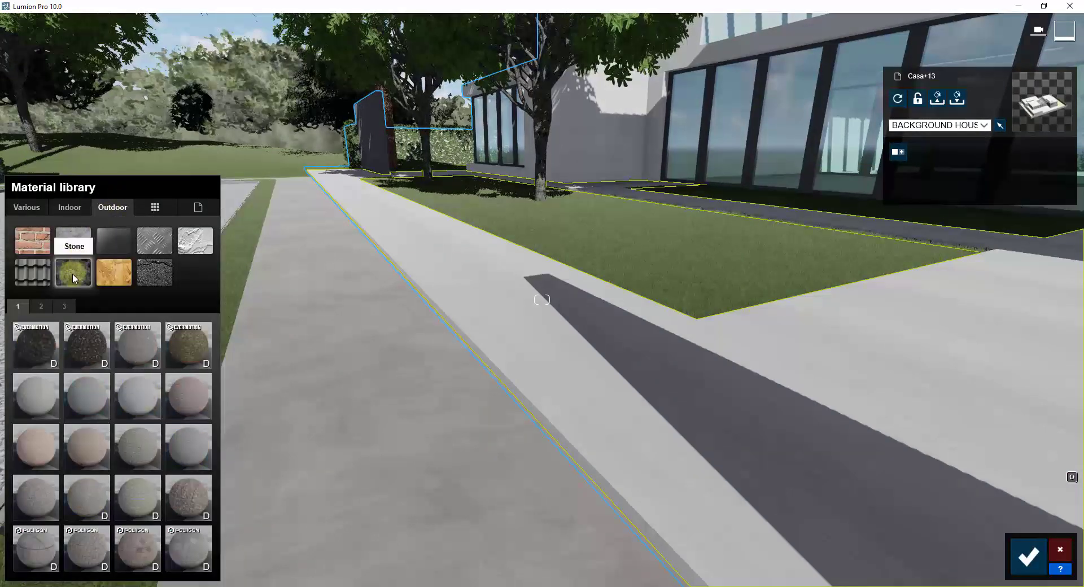
{"action": "left_click", "coordinate": [85, 349]}
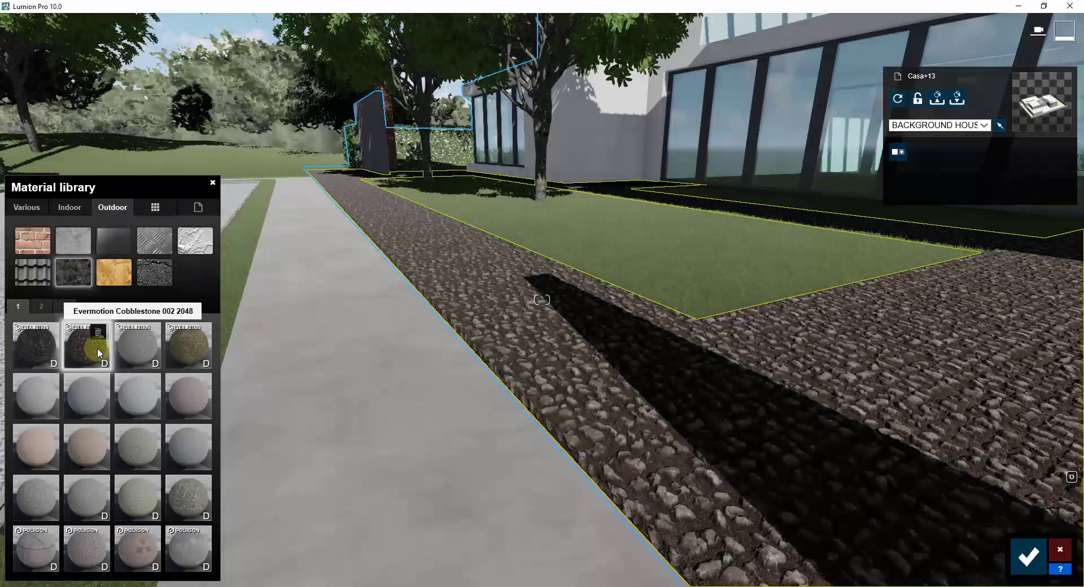
{"action": "left_click", "coordinate": [86, 342]}
Lower the cobblestone's displacement, examine its edges along the sidewalk and lawn, and save the material changes
{"action": "left_click_drag", "start_coordinate": [150, 430], "coordinate": [120, 435]}
{"action": "mouse_move", "coordinate": [639, 452]}
{"action": "right_mouse_down"}
{"action": "mouse_move", "coordinate": [646, 448]}
{"action": "mouse_move", "coordinate": [638, 450]}
{"action": "right_mouse_up"}
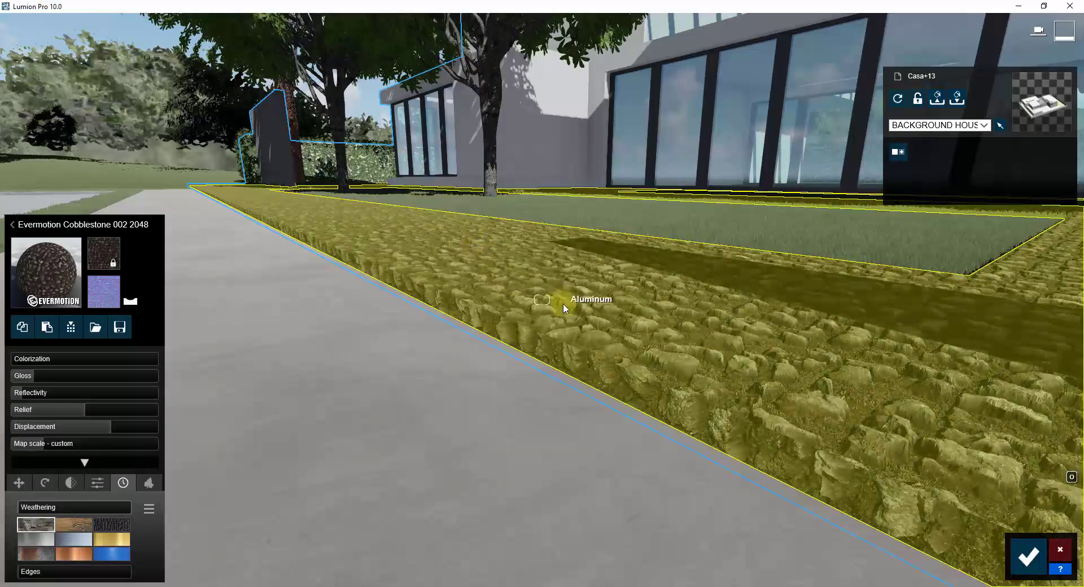
{"action": "right_click_drag", "start_coordinate": [696, 350], "coordinate": [697, 351]}
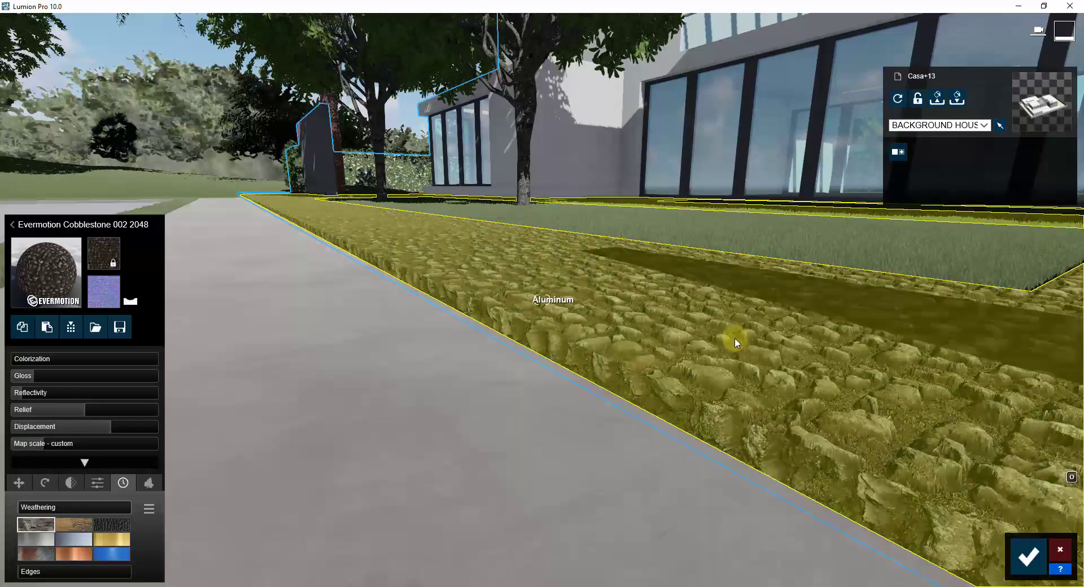
{"action": "right_click_drag", "start_coordinate": [734, 341], "coordinate": [648, 369]}
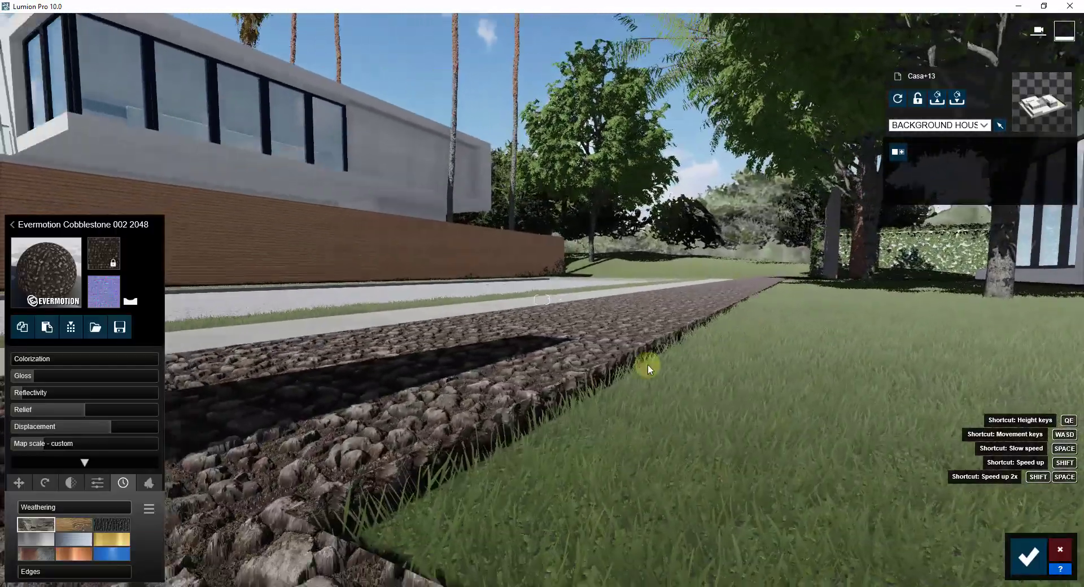
{"action": "right_click_drag", "start_coordinate": [582, 393], "coordinate": [526, 406]}
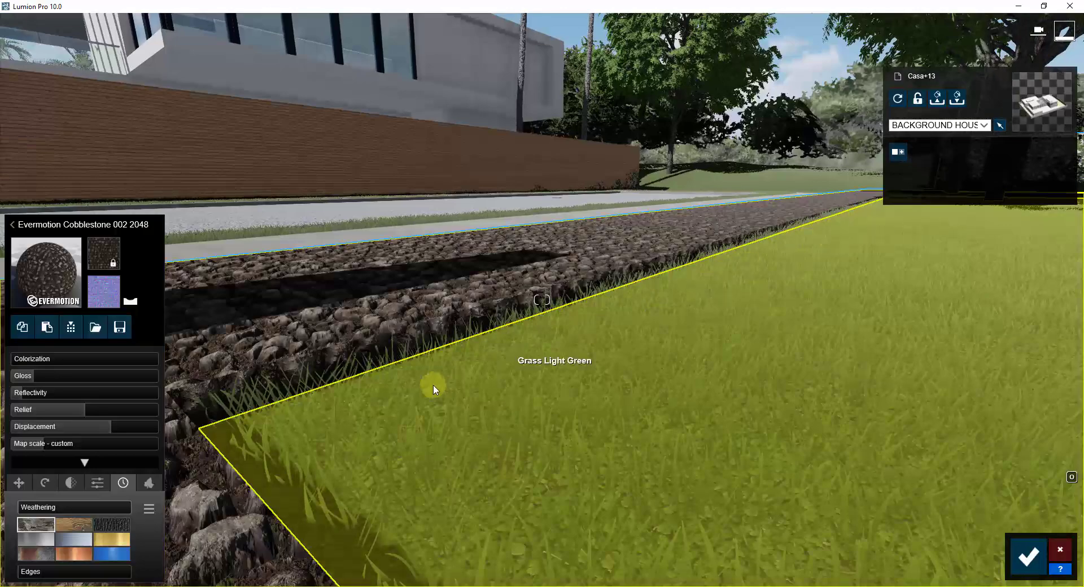
{"action": "right_click_drag", "start_coordinate": [434, 389], "coordinate": [417, 411]}
{"action": "left_click", "coordinate": [1028, 565]}
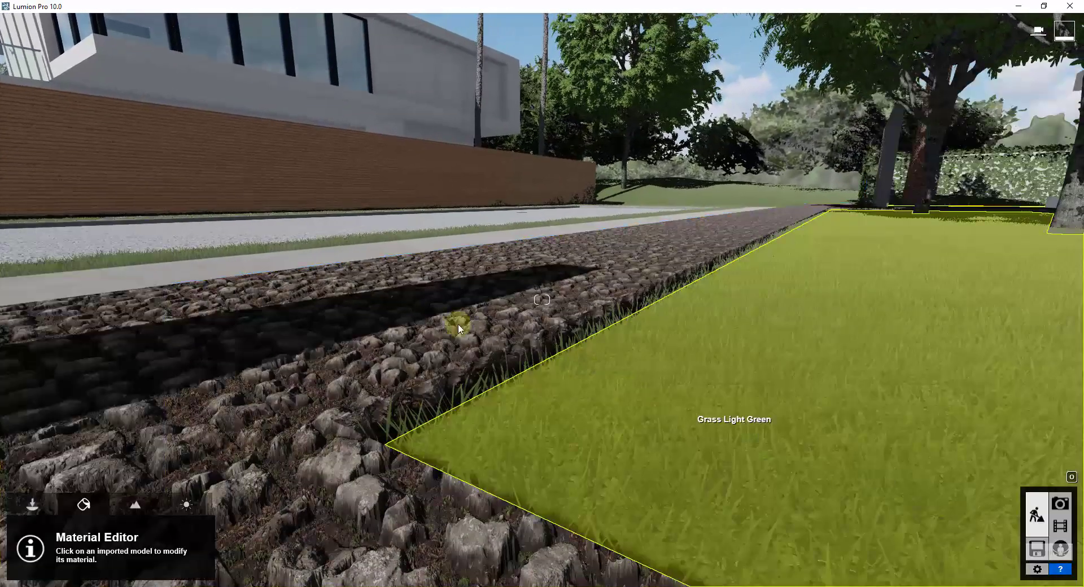
Place clumps of the first grass plant in the Nature library at the near lawn corner beside the cobblestones
{"action": "left_click", "coordinate": [39, 510]}
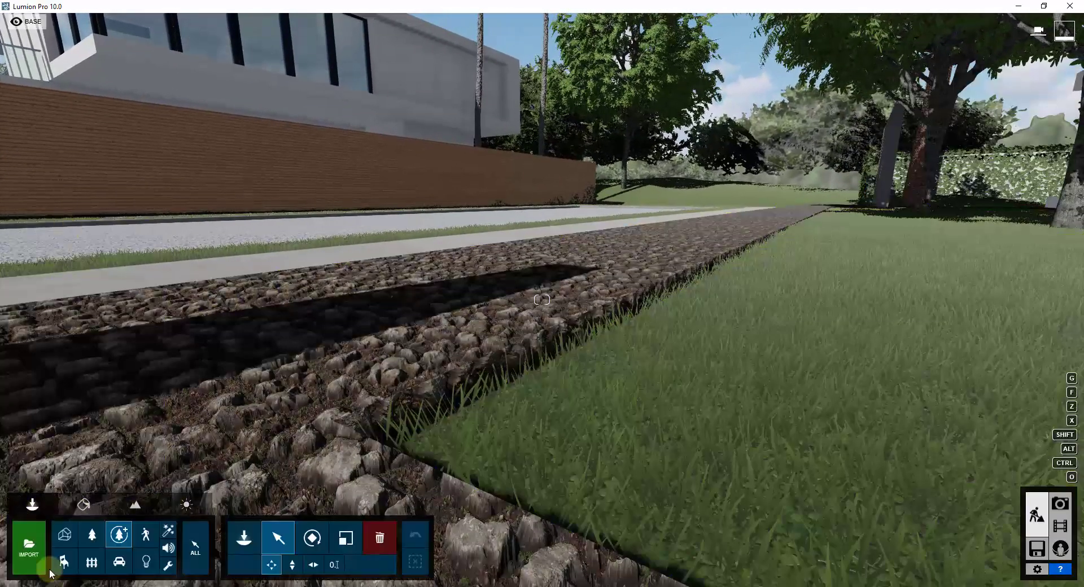
{"action": "left_click", "coordinate": [92, 535]}
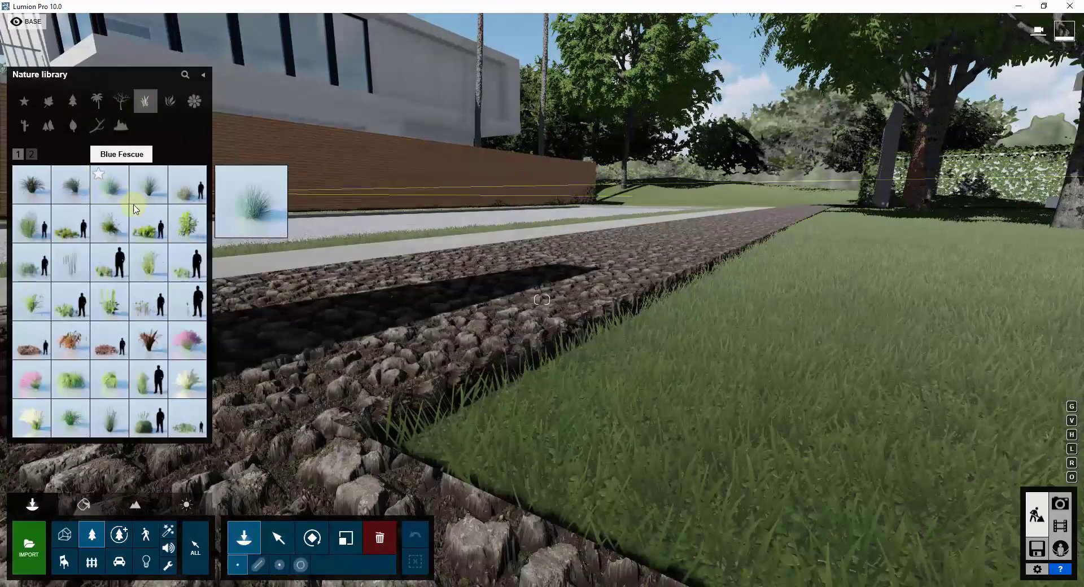
{"action": "left_click", "coordinate": [109, 185]}
{"action": "key", "text": "s"}
{"action": "key", "text": "d"}
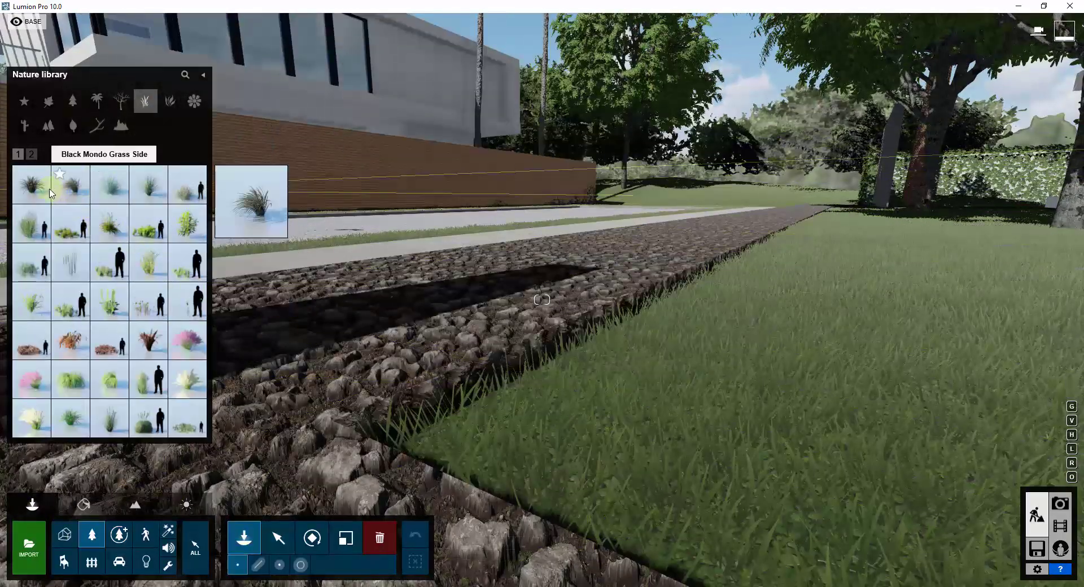
{"action": "left_click", "coordinate": [33, 191]}
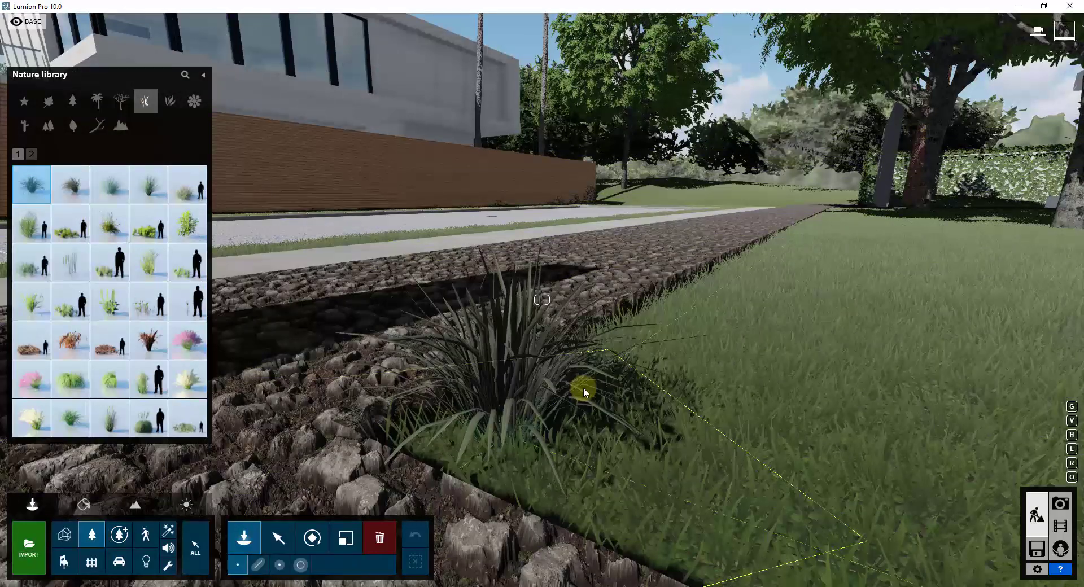
{"action": "left_click", "coordinate": [602, 379]}
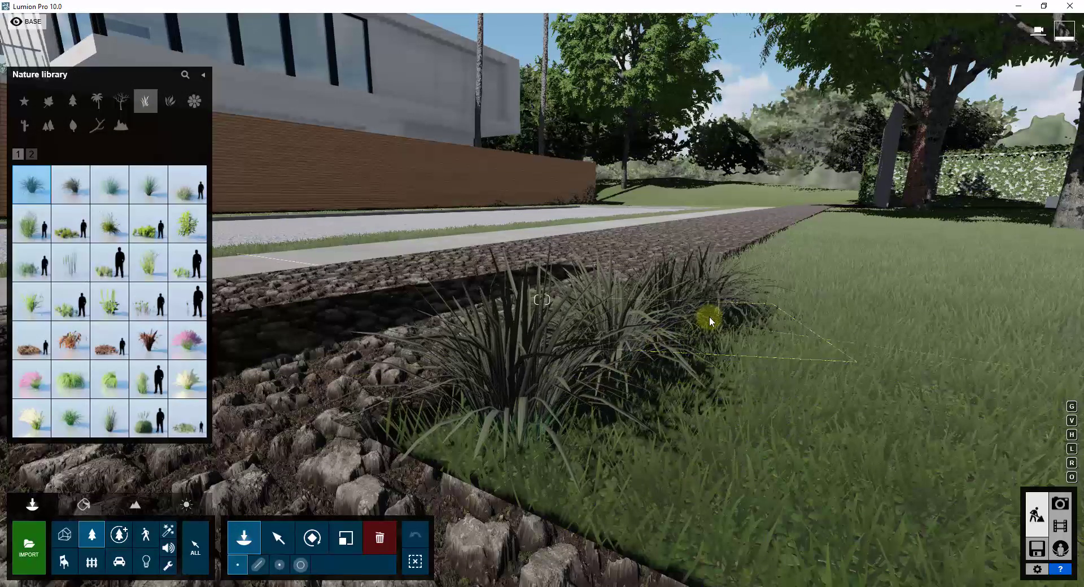
Extend the row of grass clumps along the lawn's border with the cobblestone paving and fill its gaps
{"action": "left_click", "coordinate": [742, 294]}
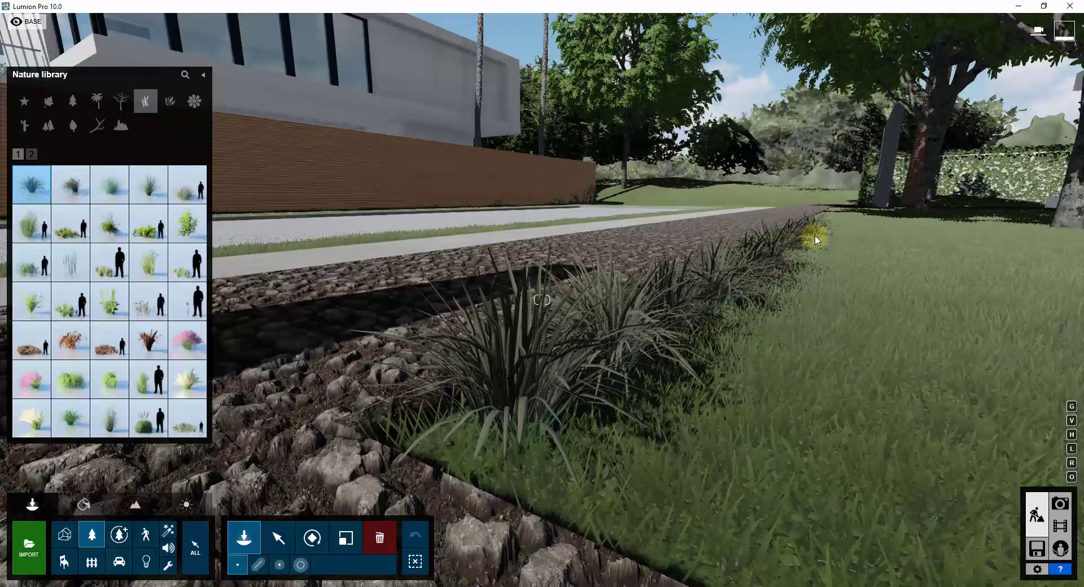
{"action": "left_click", "coordinate": [821, 226]}
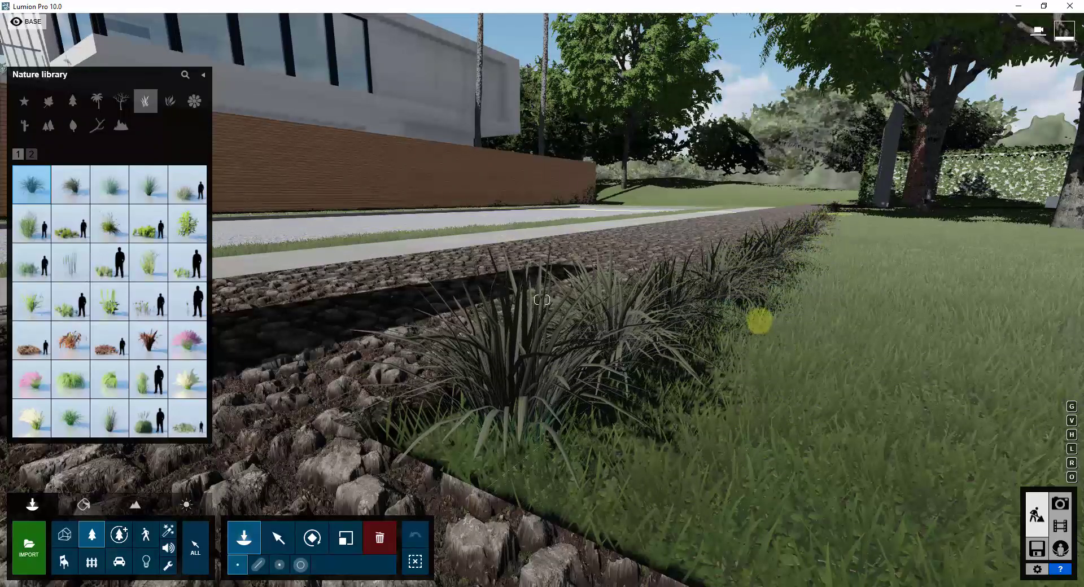
{"action": "right_click_drag", "start_coordinate": [760, 321], "coordinate": [770, 388]}
{"action": "key", "text": "w"}
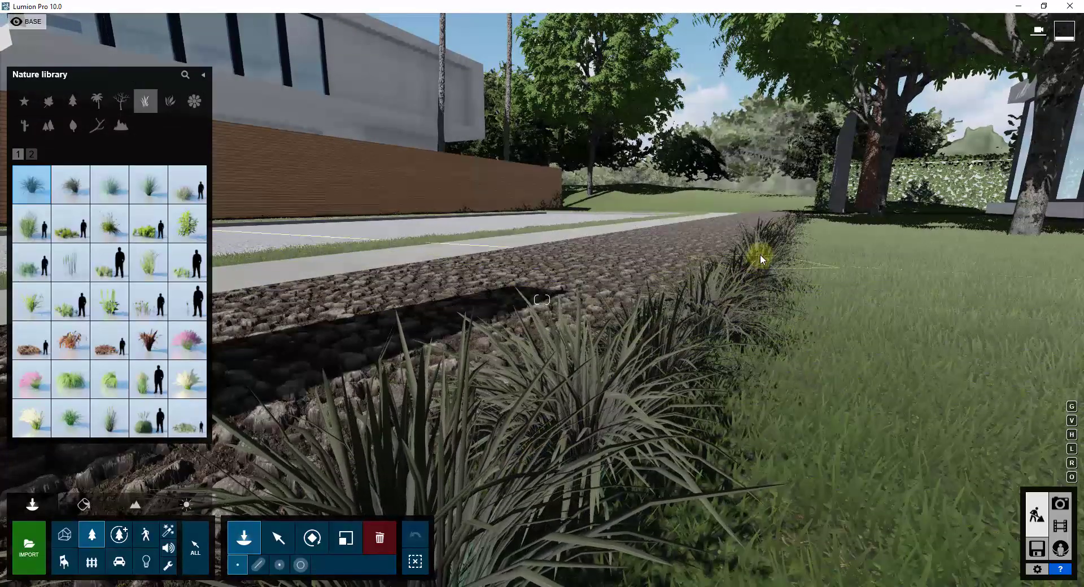
{"action": "left_click", "coordinate": [726, 322]}
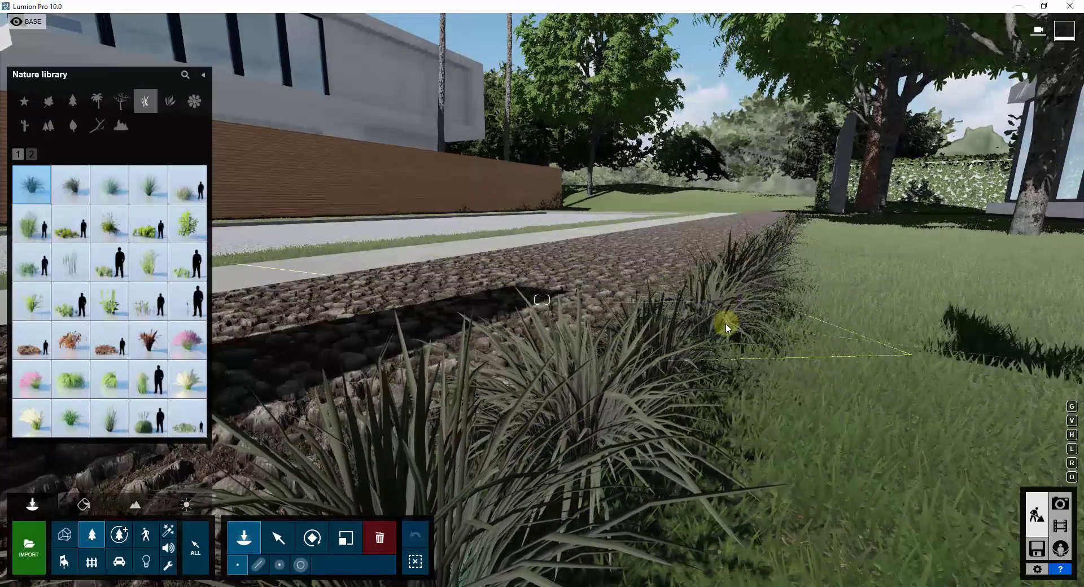
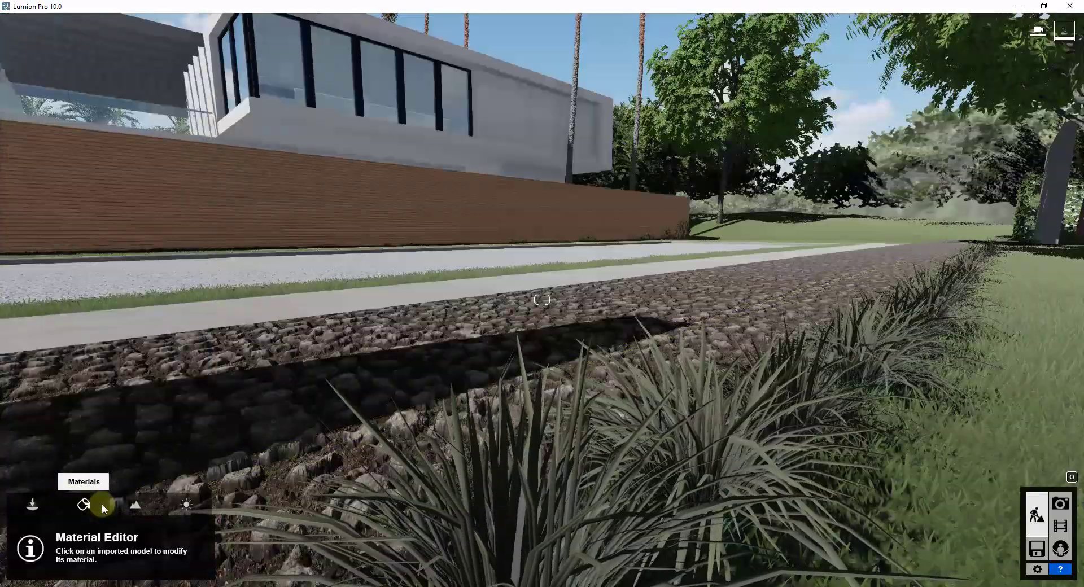
Return to the road in material editing, apply Polii GroundGravel 003 2k to it, and view the surface
{"action": "key", "text": "w"}
{"action": "key", "text": "d"}
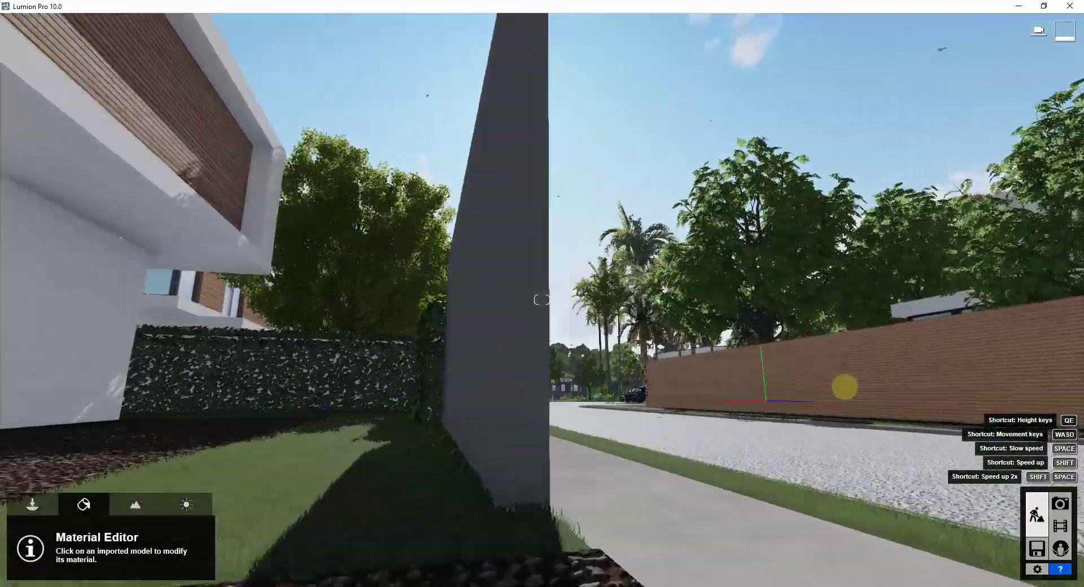
{"action": "key", "text": "w"}
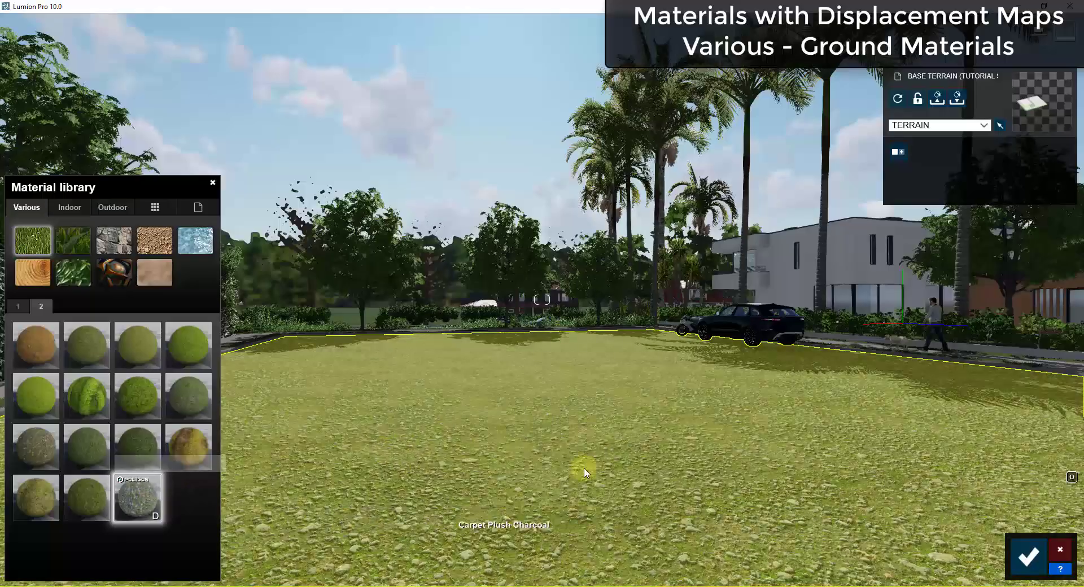
{"action": "right_click_drag", "start_coordinate": [581, 468], "coordinate": [628, 450]}
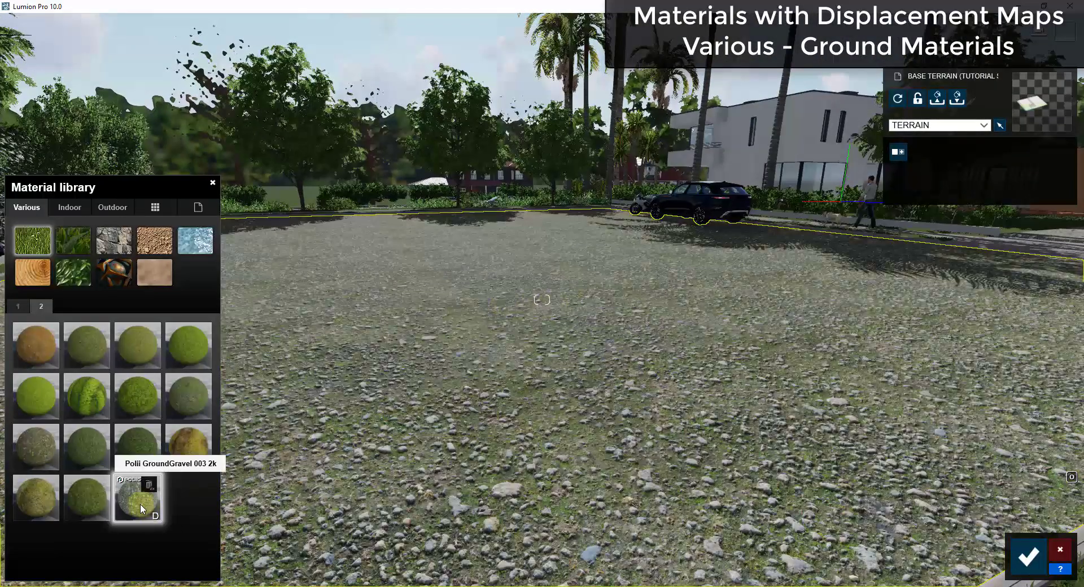
Preview displacement-mapped rock materials on the road, including Polii Rock Desert 006 VAR1 3K and Evermotion Gravel 002 2048
{"action": "left_click", "coordinate": [155, 242]}
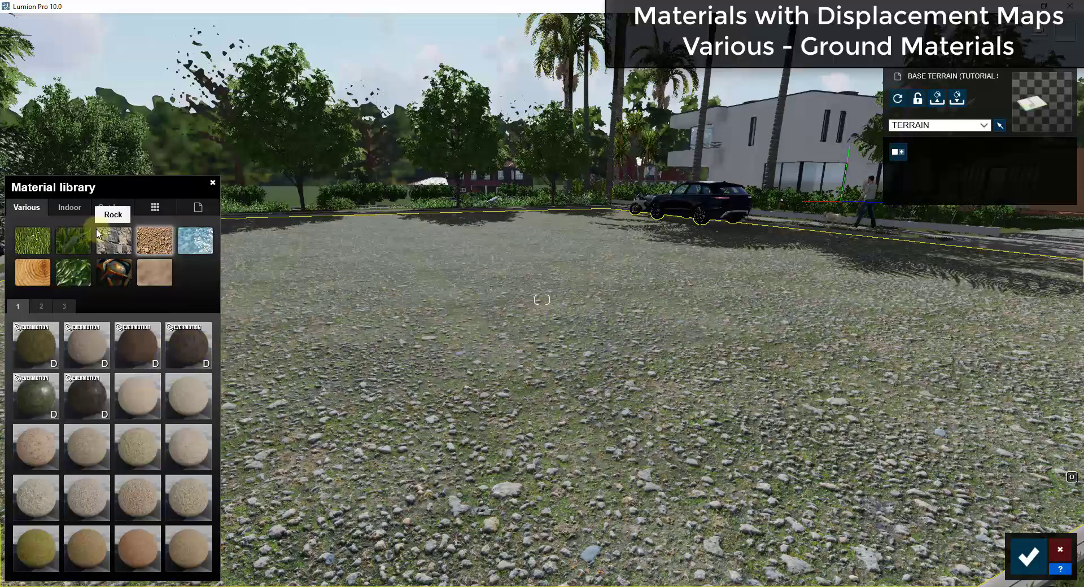
{"action": "left_click", "coordinate": [113, 240]}
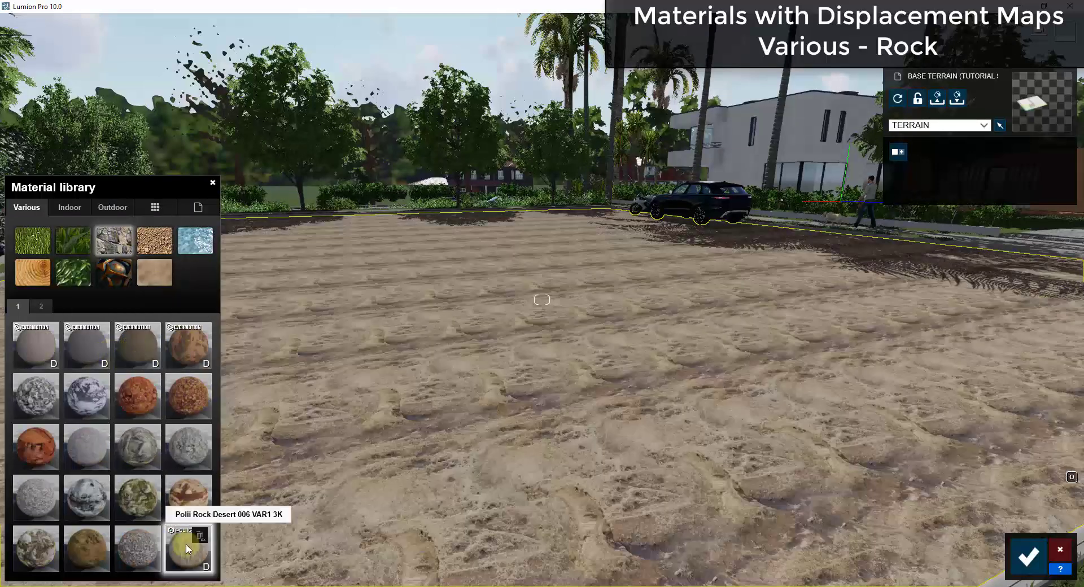
{"action": "left_click", "coordinate": [188, 549]}
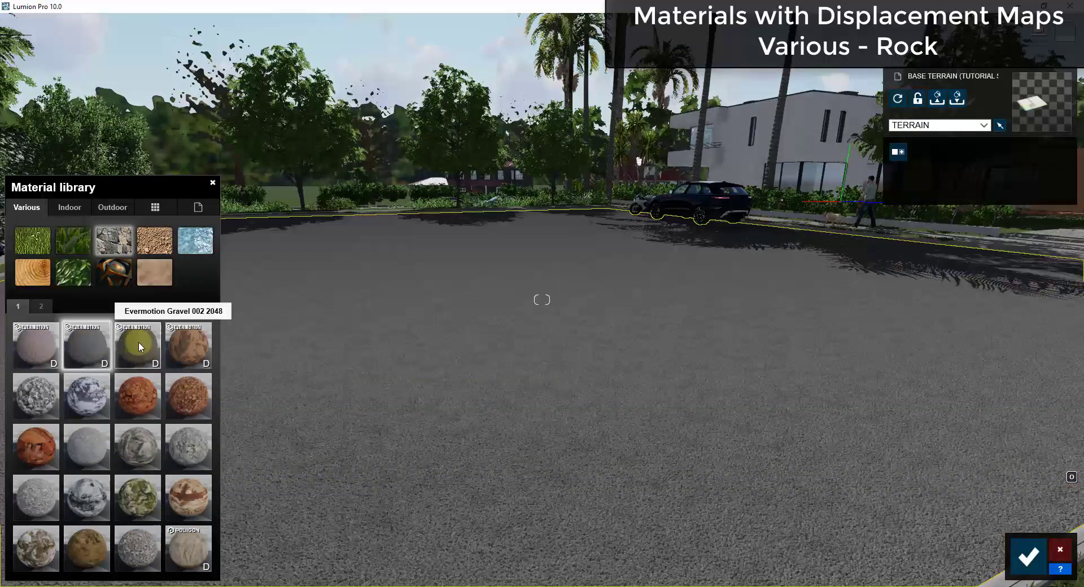
{"action": "left_click", "coordinate": [137, 341]}
Apply the orange-brown displacement-mapped rock material from the first page to the road and examine its relief up close
{"action": "left_click", "coordinate": [181, 338]}
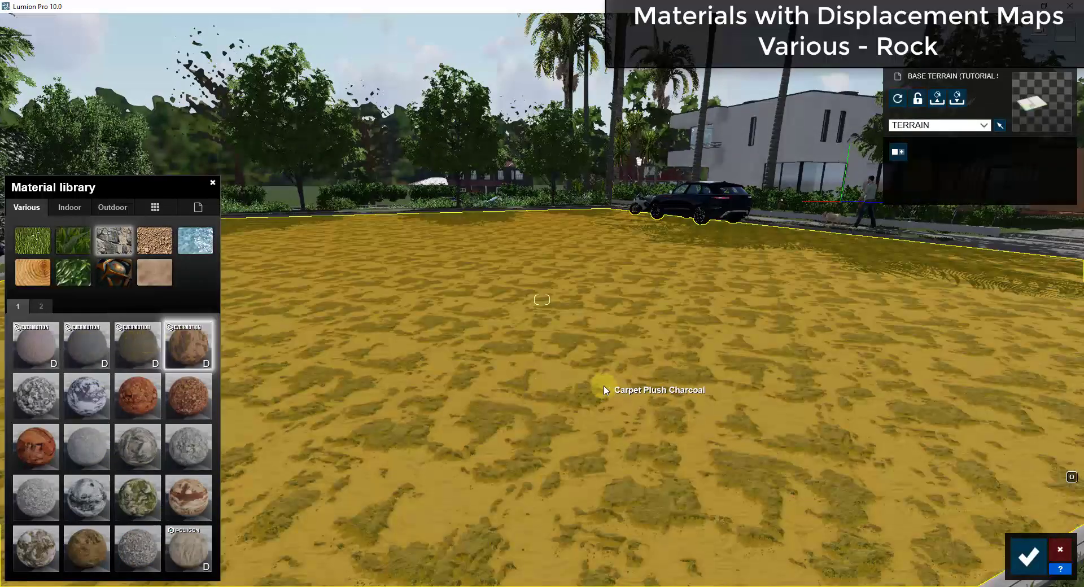
{"action": "right_click_drag", "start_coordinate": [606, 386], "coordinate": [583, 394]}
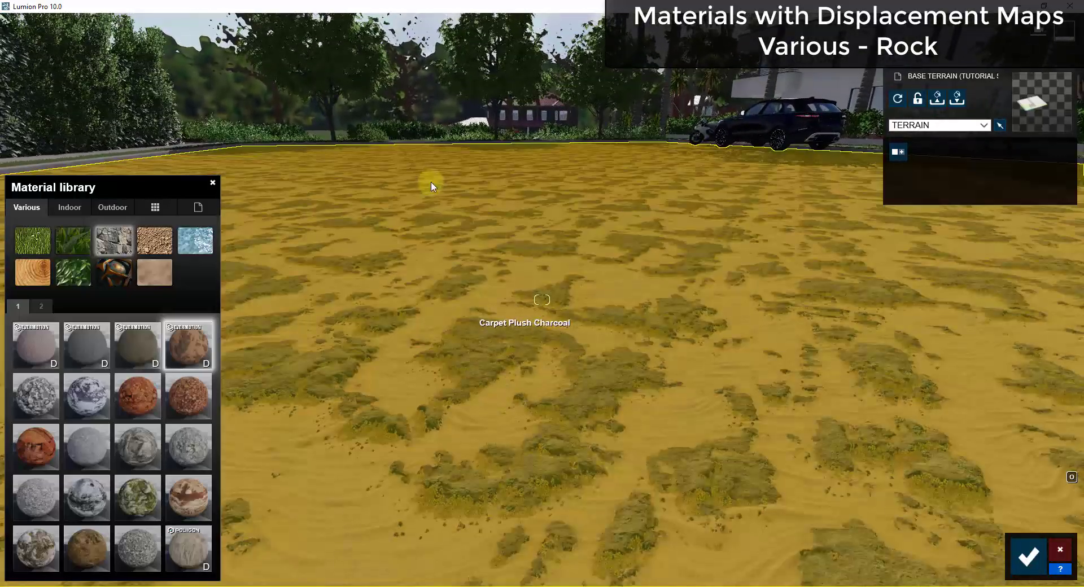
{"action": "right_click_drag", "start_coordinate": [687, 358], "coordinate": [680, 351]}
{"action": "key", "text": "q"}
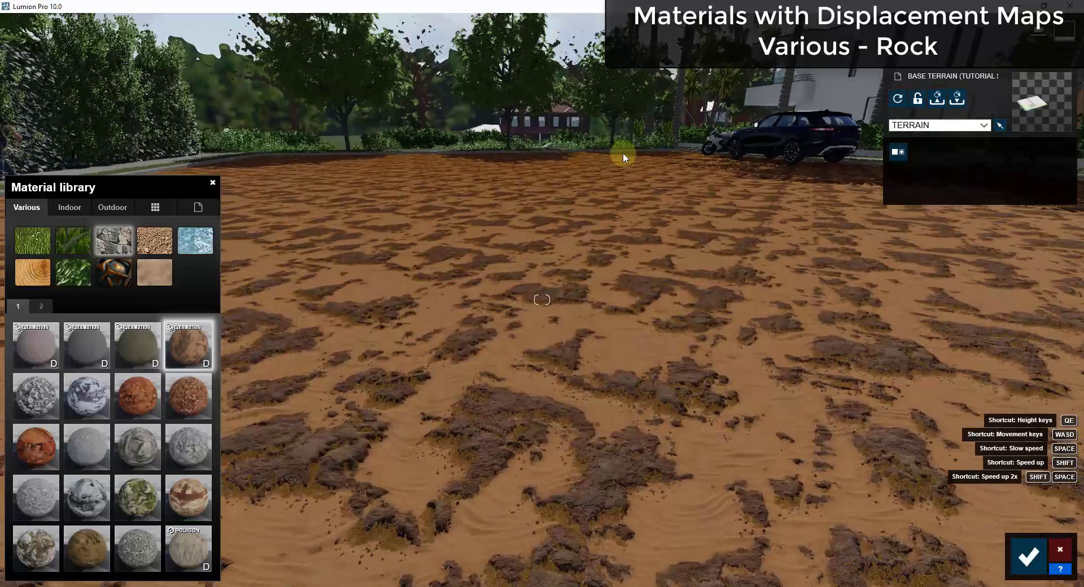
{"action": "right_click_drag", "start_coordinate": [623, 153], "coordinate": [637, 358]}
{"action": "right_click_drag", "start_coordinate": [655, 307], "coordinate": [578, 316]}
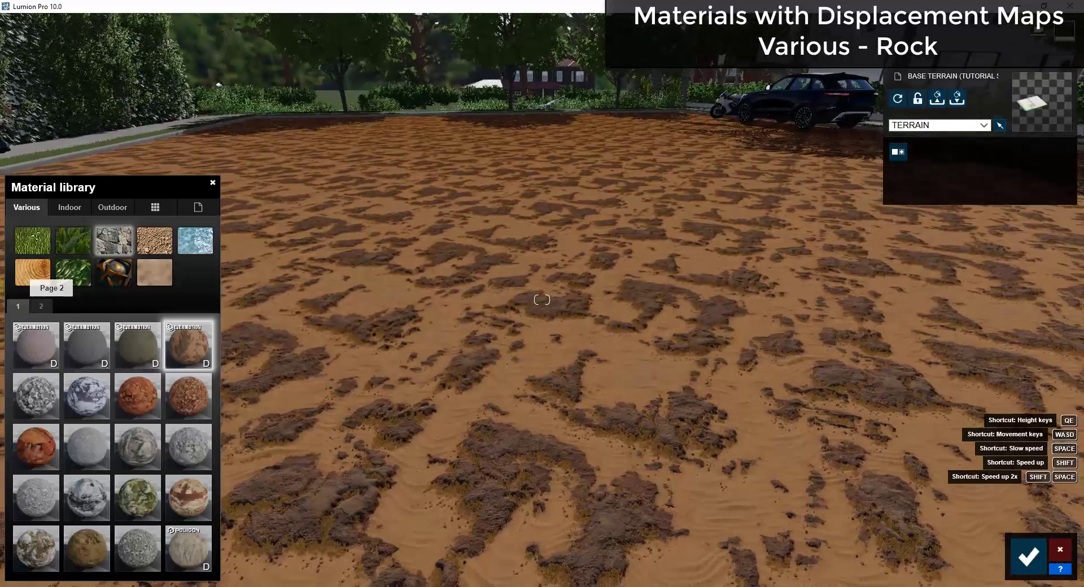
Preview displacement-mapped rocks from the second rock page, apply Polii Rock Grey 017 VAR1 3K to the road, and examine its relief
{"action": "left_click", "coordinate": [42, 305]}
{"action": "left_click", "coordinate": [86, 346]}
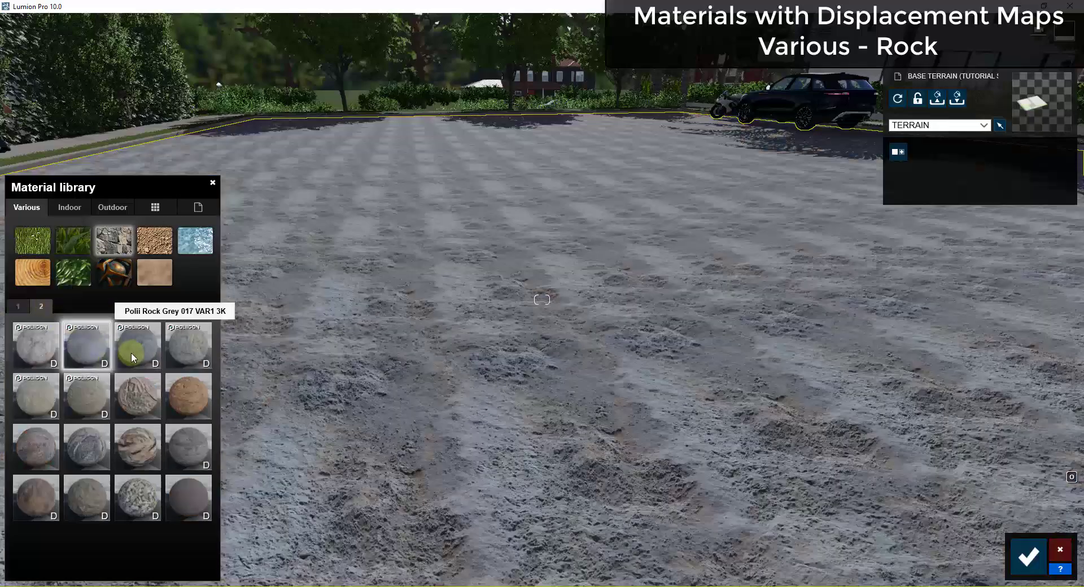
{"action": "left_click", "coordinate": [133, 353]}
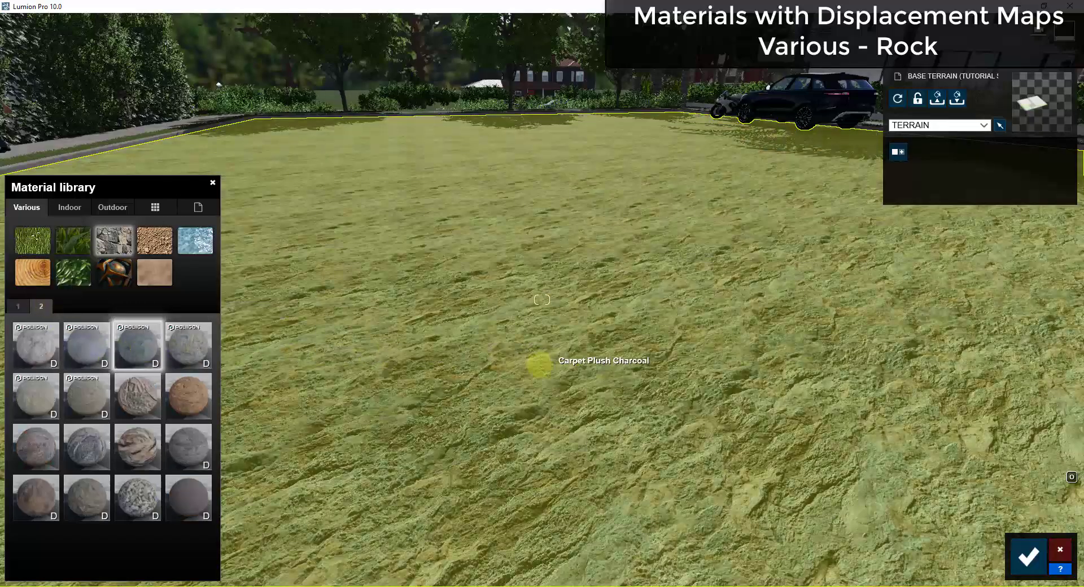
{"action": "right_click_drag", "start_coordinate": [540, 365], "coordinate": [541, 334]}
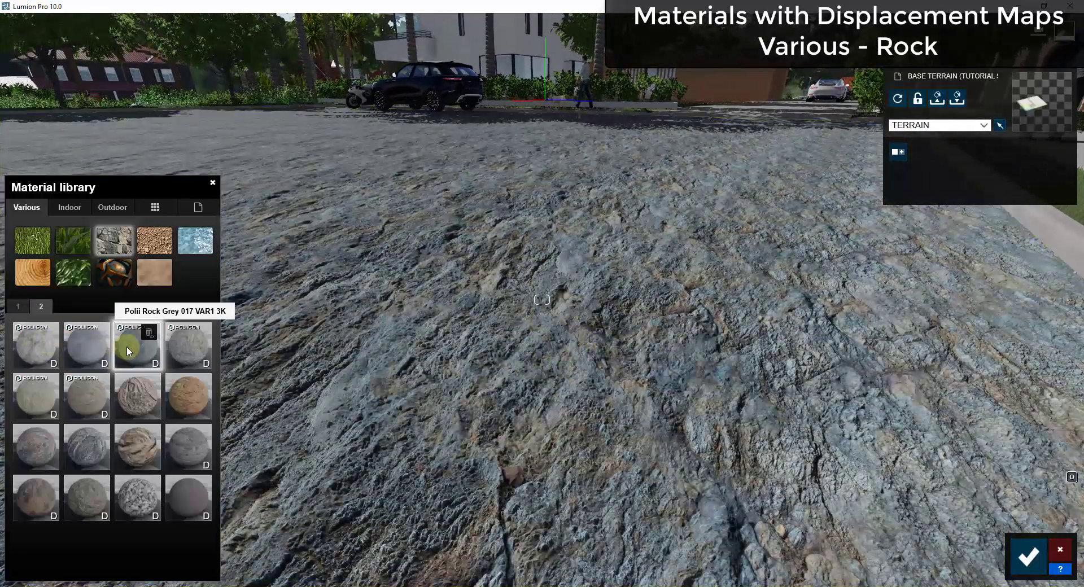
Increase the displacement of Polii Rock Grey 017 VAR1 3K slightly and view the rocky road surface
{"action": "left_click", "coordinate": [126, 347]}
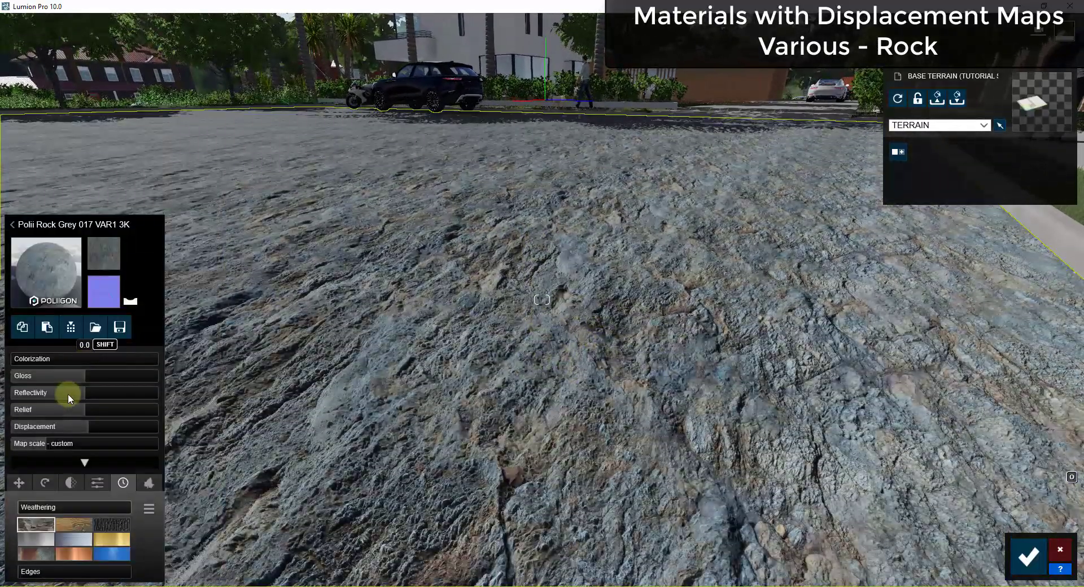
{"action": "left_click_drag", "start_coordinate": [77, 425], "coordinate": [99, 435]}
{"action": "right_click_drag", "start_coordinate": [454, 430], "coordinate": [450, 428]}
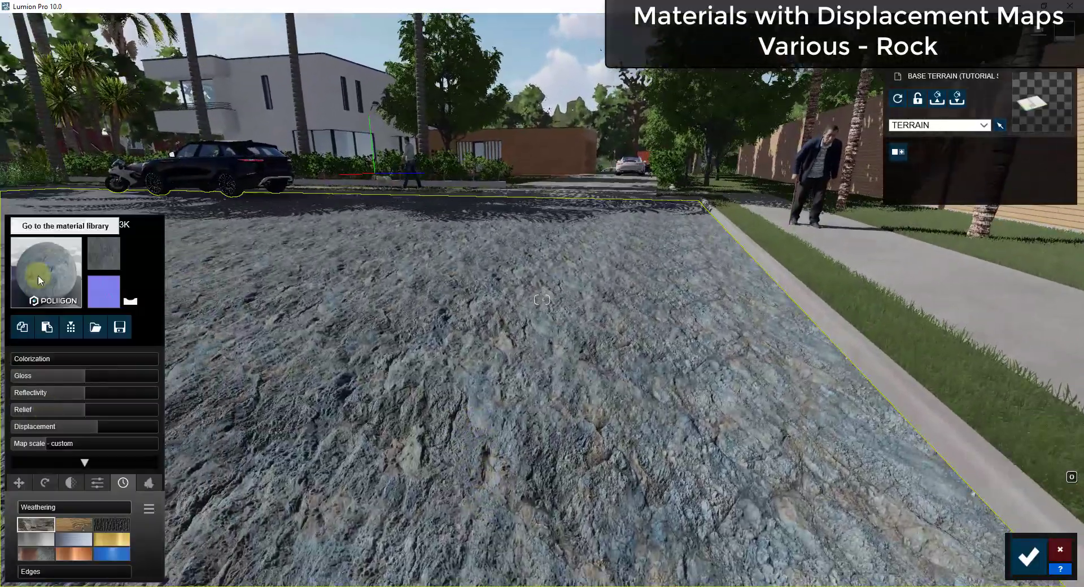
Return to the material library and examine displacement-mapped stone paving from the second page of outdoor stone and brick materials on the road
{"action": "left_click", "coordinate": [41, 271]}
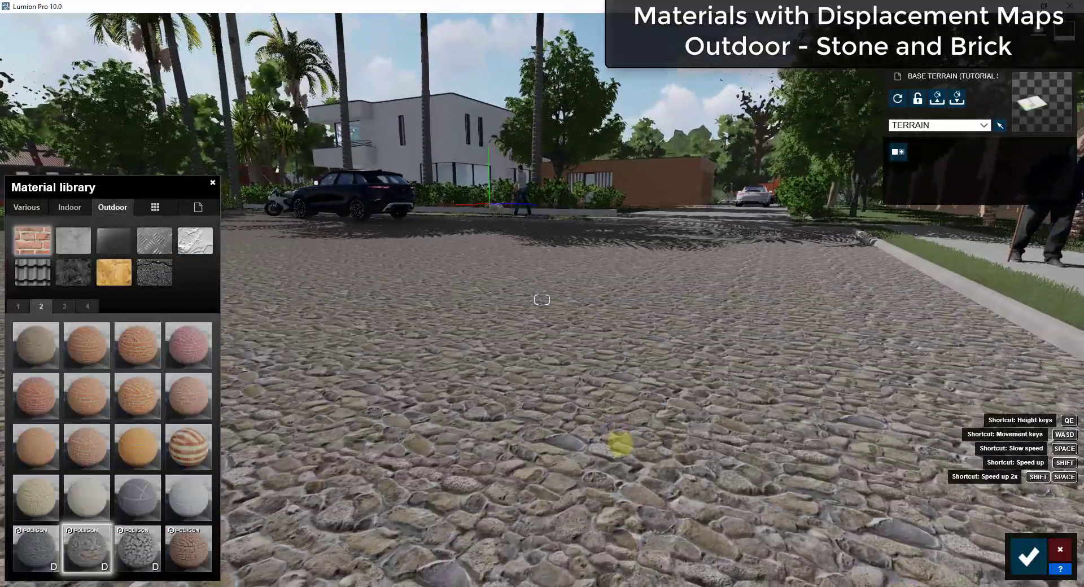
{"action": "mouse_move", "coordinate": [621, 444]}
{"action": "right_mouse_down"}
{"action": "mouse_move", "coordinate": [612, 451]}
{"action": "mouse_move", "coordinate": [622, 442]}
{"action": "right_mouse_up"}
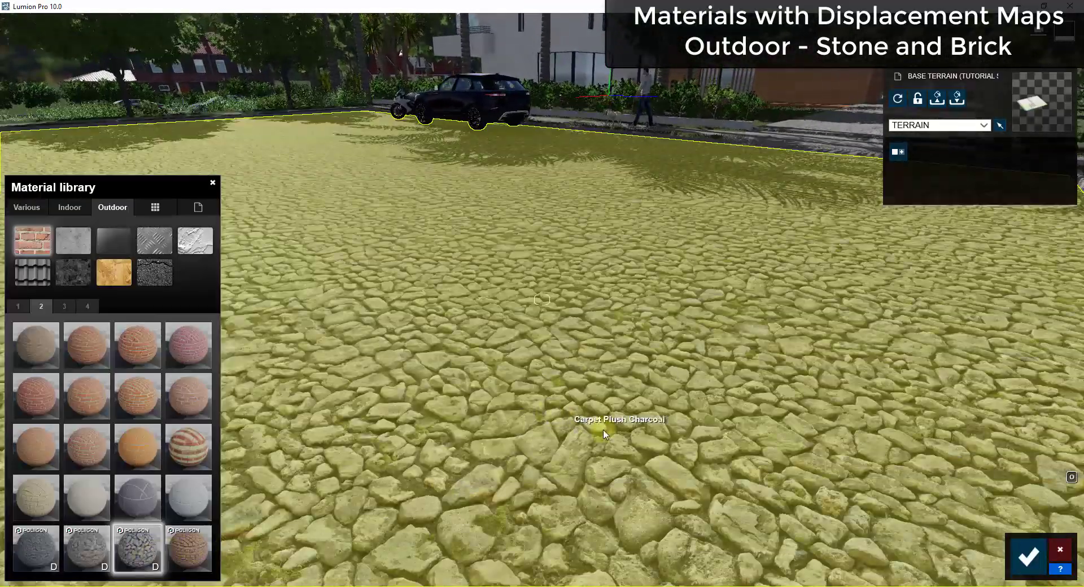
{"action": "right_click_drag", "start_coordinate": [605, 434], "coordinate": [694, 339]}
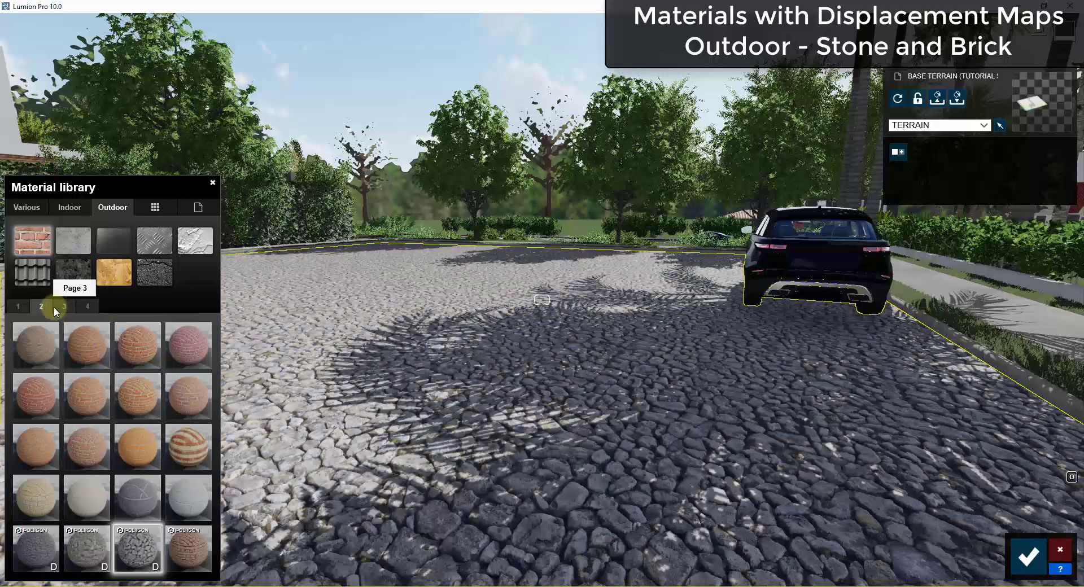
From the fourth page of outdoor brick materials, preview Polii Bricks NewStandardRed 001 2K, apply the grey displaced stone material beside it, and examine its relief
{"action": "left_click", "coordinate": [64, 307]}
{"action": "left_click", "coordinate": [79, 307]}
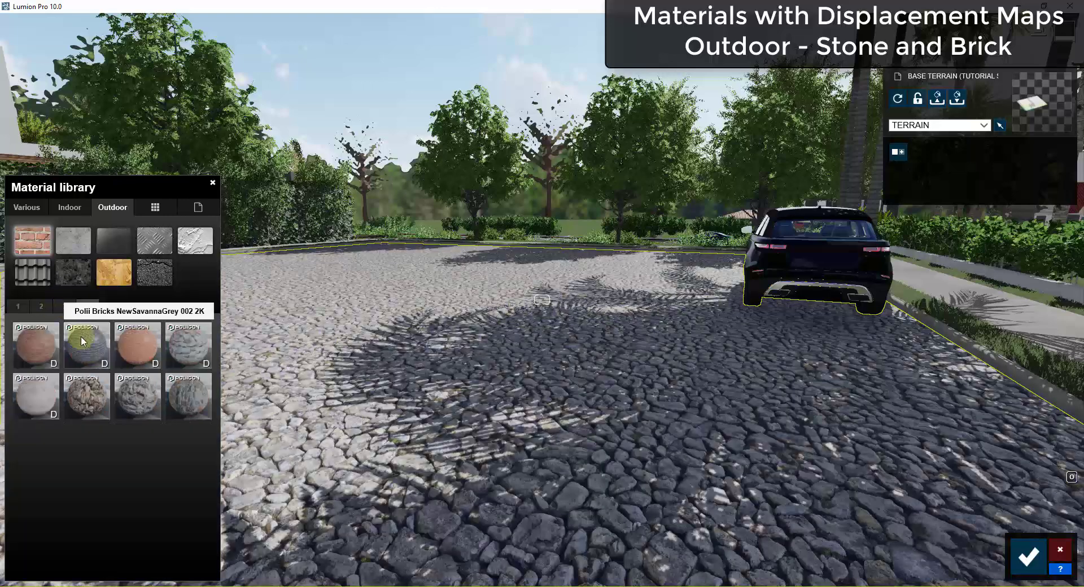
{"action": "left_click", "coordinate": [146, 355]}
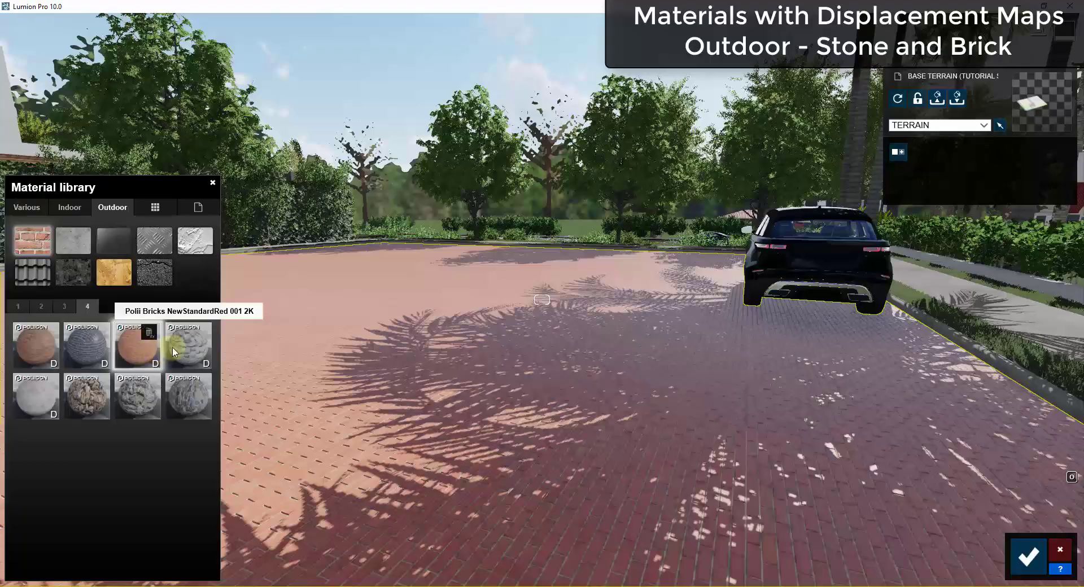
{"action": "left_click", "coordinate": [192, 349]}
{"action": "right_click_drag", "start_coordinate": [767, 442], "coordinate": [765, 440]}
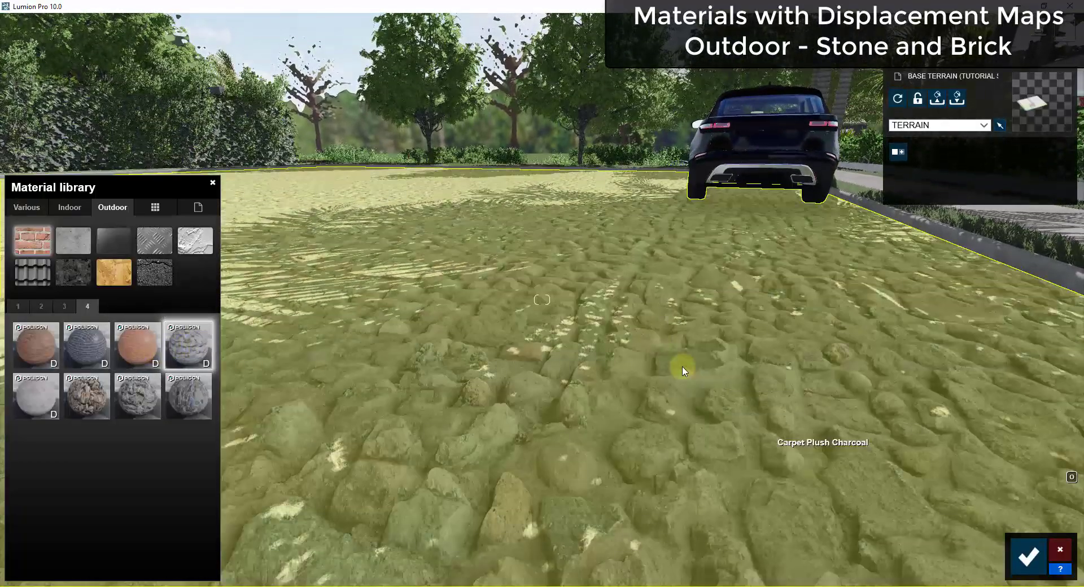
{"action": "right_click_drag", "start_coordinate": [561, 365], "coordinate": [561, 364]}
Preview displacement-mapped outdoor concretes on the road, including Evermotion Concrete Rubble 001 2048, and apply Polii ConcretePlates 06 2k
{"action": "left_click", "coordinate": [64, 306]}
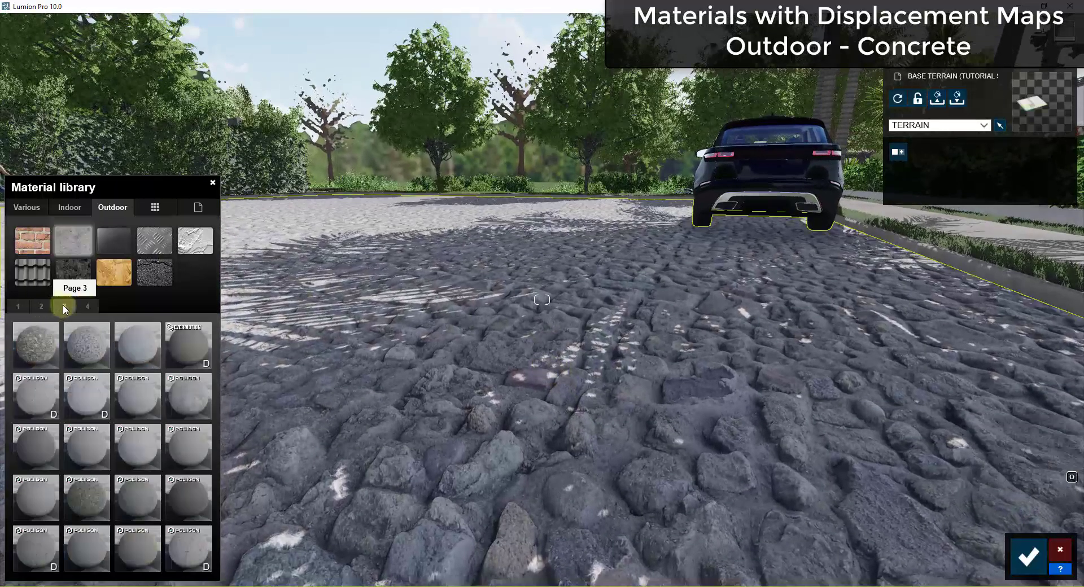
{"action": "left_click", "coordinate": [82, 390]}
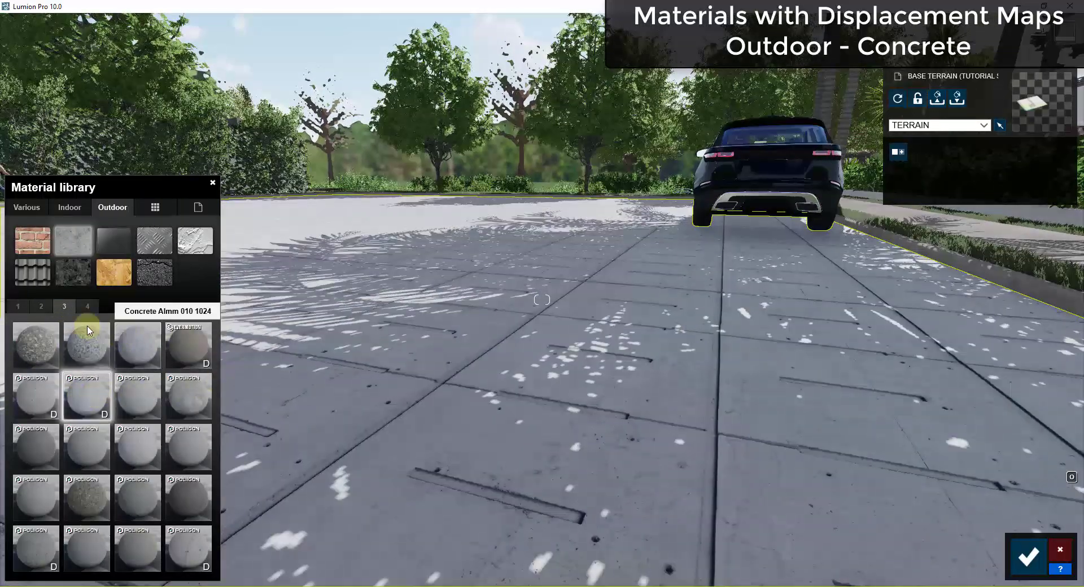
{"action": "left_click", "coordinate": [191, 353]}
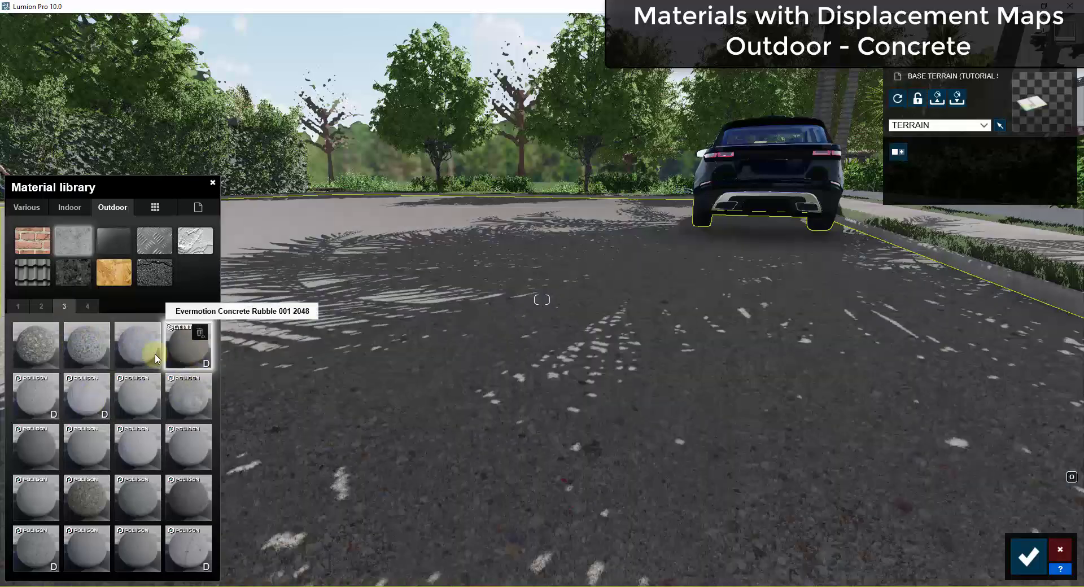
{"action": "left_click", "coordinate": [36, 395]}
Vary the displacement of Polii ConcretePlates 06 2k, leave it at a mid-range setting, and view the road from several angles
{"action": "left_click", "coordinate": [36, 395]}
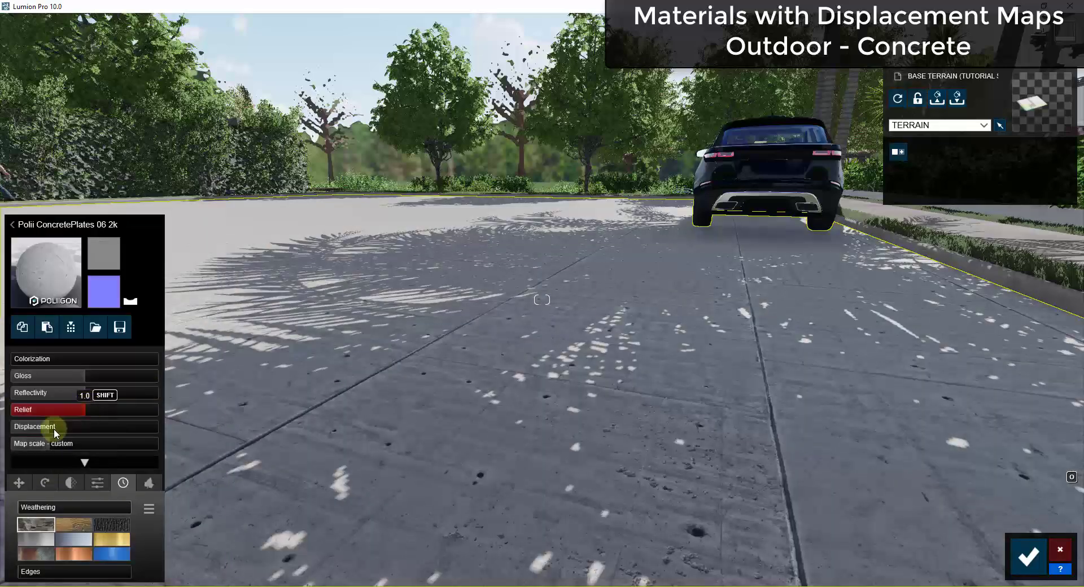
{"action": "left_click_drag", "start_coordinate": [152, 429], "coordinate": [9, 442]}
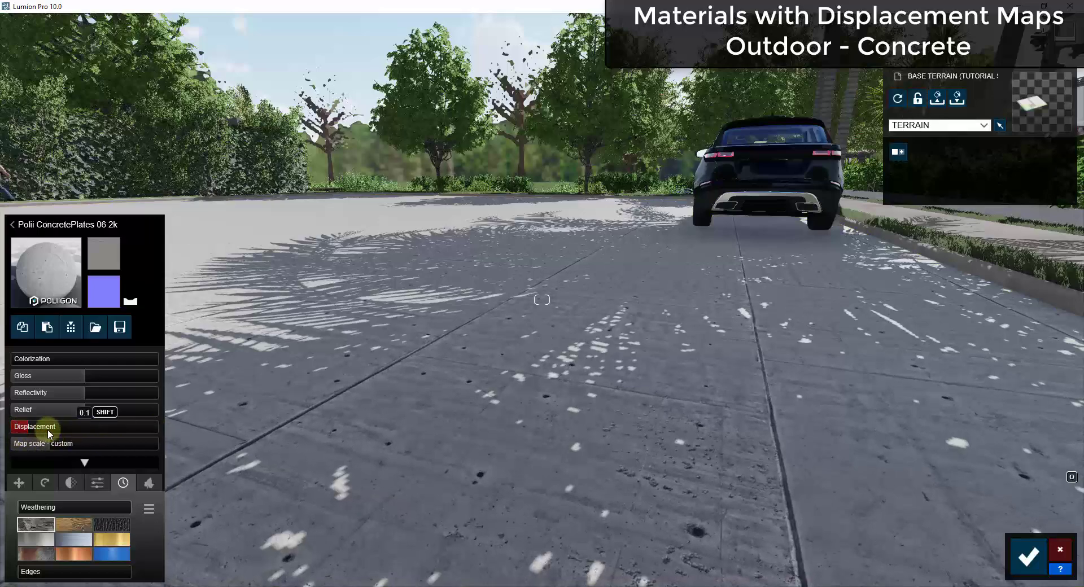
{"action": "left_click_drag", "start_coordinate": [94, 430], "coordinate": [84, 431]}
{"action": "key", "text": "a"}
{"action": "right_click_drag", "start_coordinate": [257, 435], "coordinate": [173, 436]}
{"action": "right_click_drag", "start_coordinate": [415, 436], "coordinate": [575, 487]}
{"action": "key", "text": "q"}
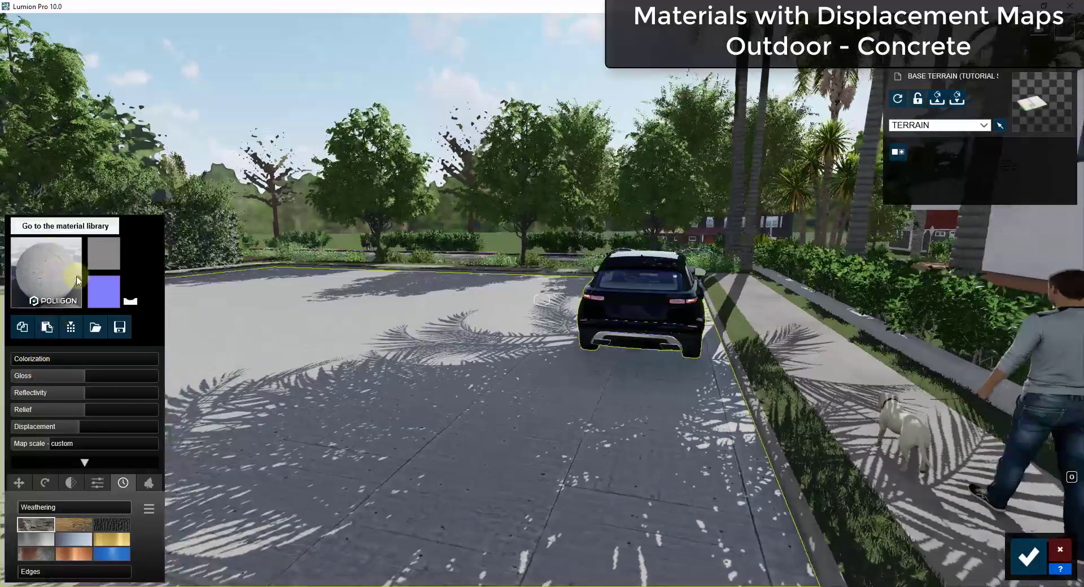
Apply the outdoor metal Polii Rust Plain 029 2k to the road and examine the rusted surface near the parked car
{"action": "left_click", "coordinate": [46, 271]}
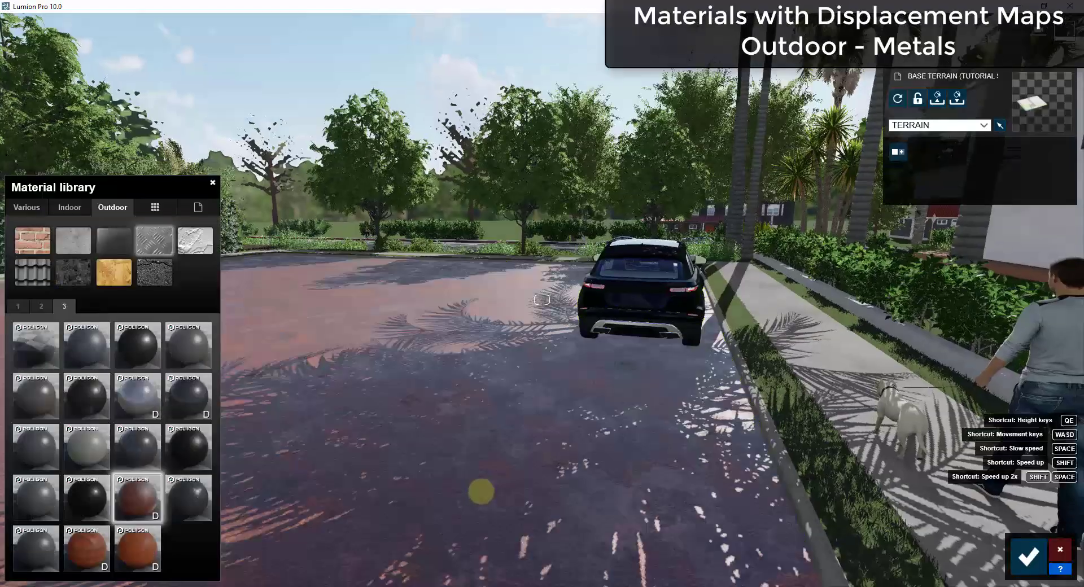
{"action": "key", "text": "w"}
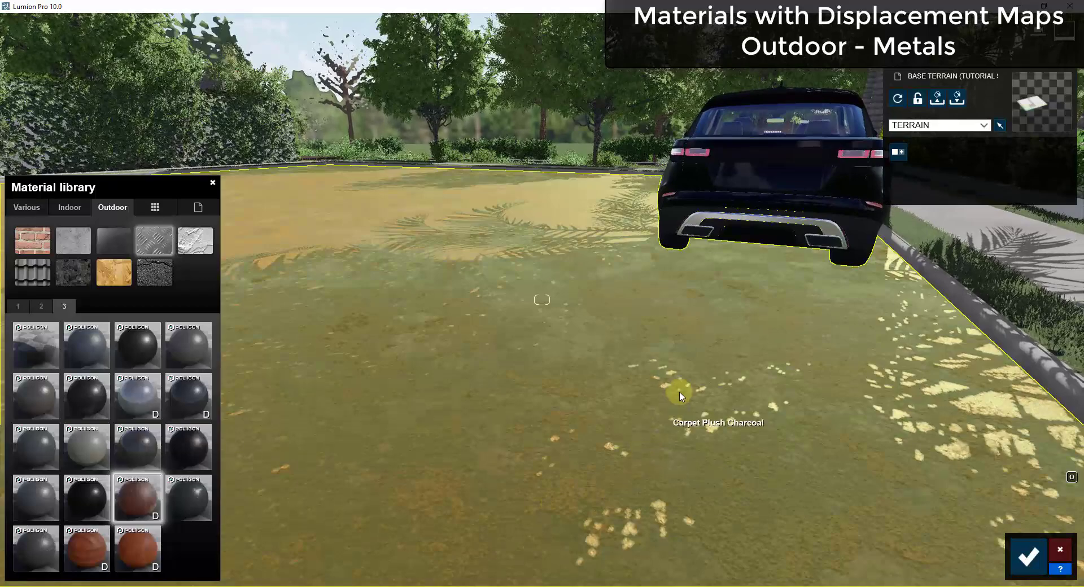
{"action": "key", "text": "e"}
{"action": "mouse_move", "coordinate": [673, 396]}
{"action": "right_mouse_down"}
{"action": "mouse_move", "coordinate": [673, 388]}
{"action": "mouse_move", "coordinate": [674, 397]}
{"action": "right_mouse_up"}
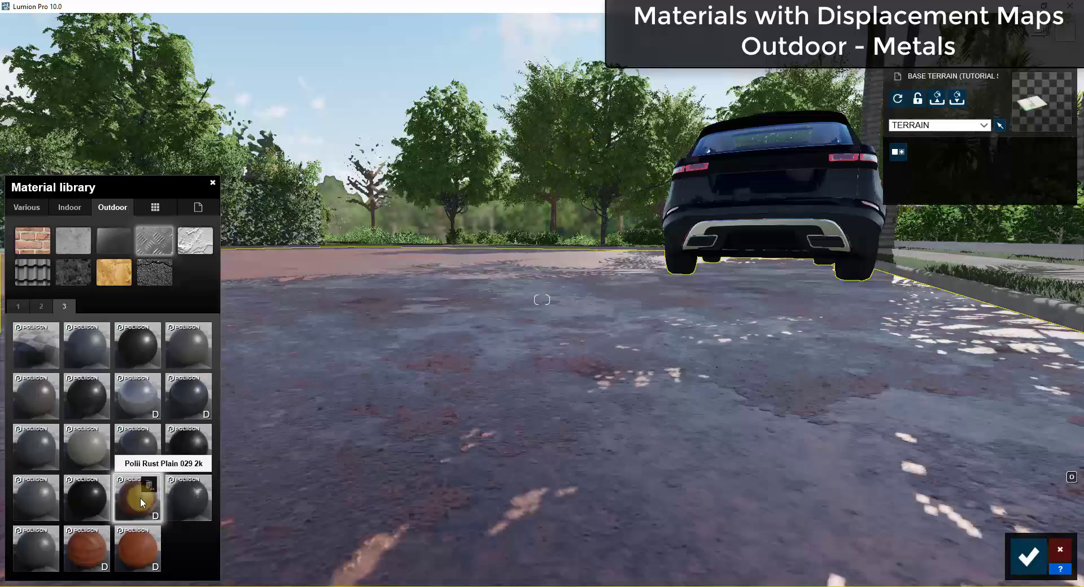
Raise the displacement of Polii Rust Plain 029 2k to 1.0, reduce it to mid-range, and view the surface
{"action": "left_click", "coordinate": [139, 497]}
{"action": "left_click", "coordinate": [51, 429]}
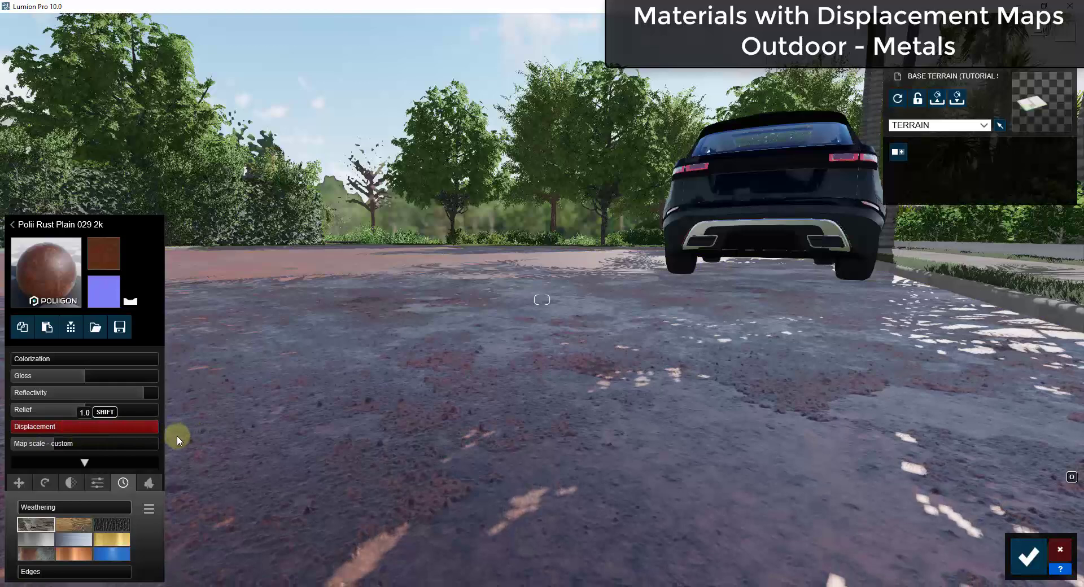
{"action": "left_click_drag", "start_coordinate": [139, 431], "coordinate": [90, 438]}
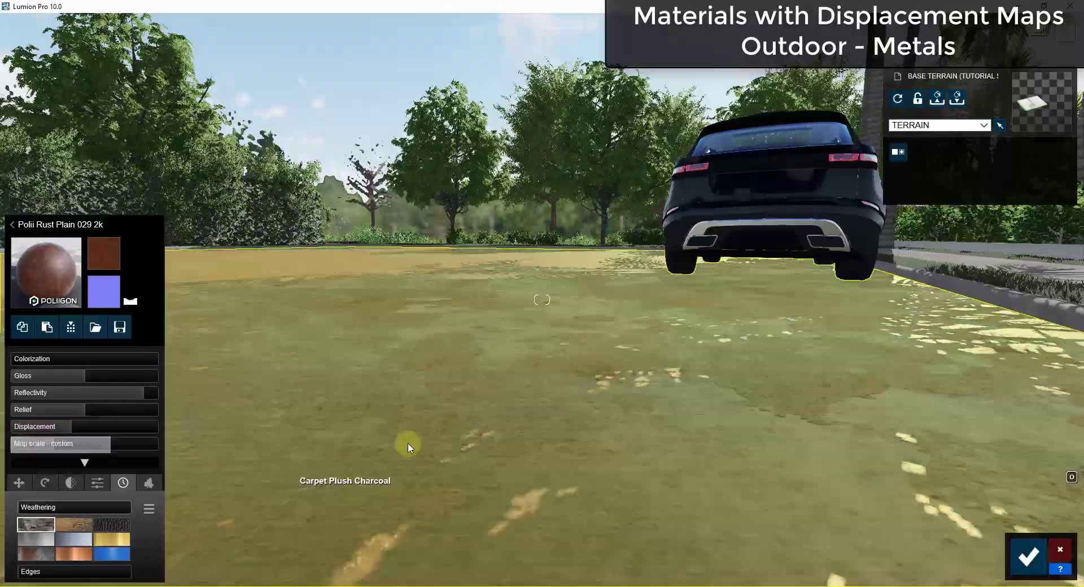
{"action": "mouse_move", "coordinate": [411, 443]}
{"action": "right_mouse_down"}
{"action": "mouse_move", "coordinate": [438, 448]}
{"action": "mouse_move", "coordinate": [398, 450]}
{"action": "right_mouse_up"}
{"action": "key", "text": "q"}
{"action": "key", "text": "w"}
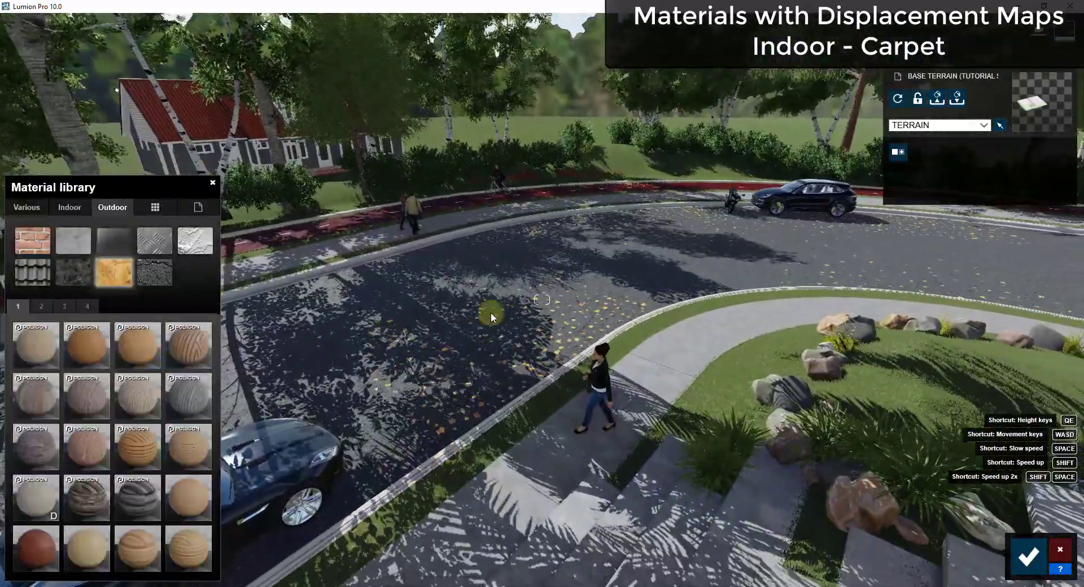
Go inside the villa, browse the indoor carpet materials, and apply Polii Rug GeometricStepping 001 VAR2 2K to its floor
{"action": "right_click_drag", "start_coordinate": [489, 309], "coordinate": [433, 317]}
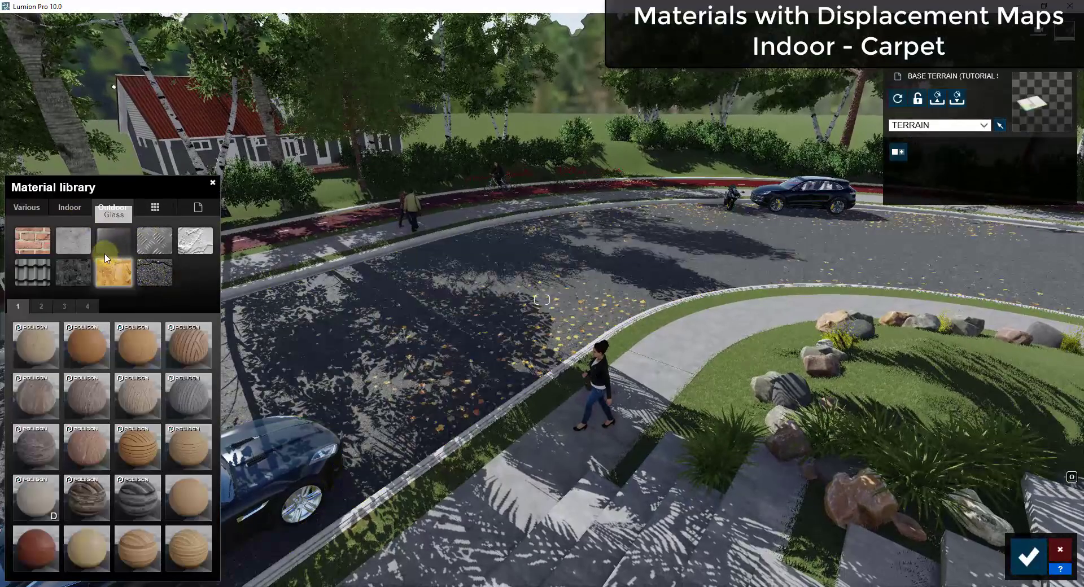
{"action": "left_click", "coordinate": [70, 208]}
{"action": "right_click_drag", "start_coordinate": [446, 416], "coordinate": [409, 424]}
{"action": "key", "text": "s"}
{"action": "key", "text": "w"}
{"action": "key", "text": "w"}
{"action": "key", "text": "s"}
{"action": "left_click", "coordinate": [44, 306]}
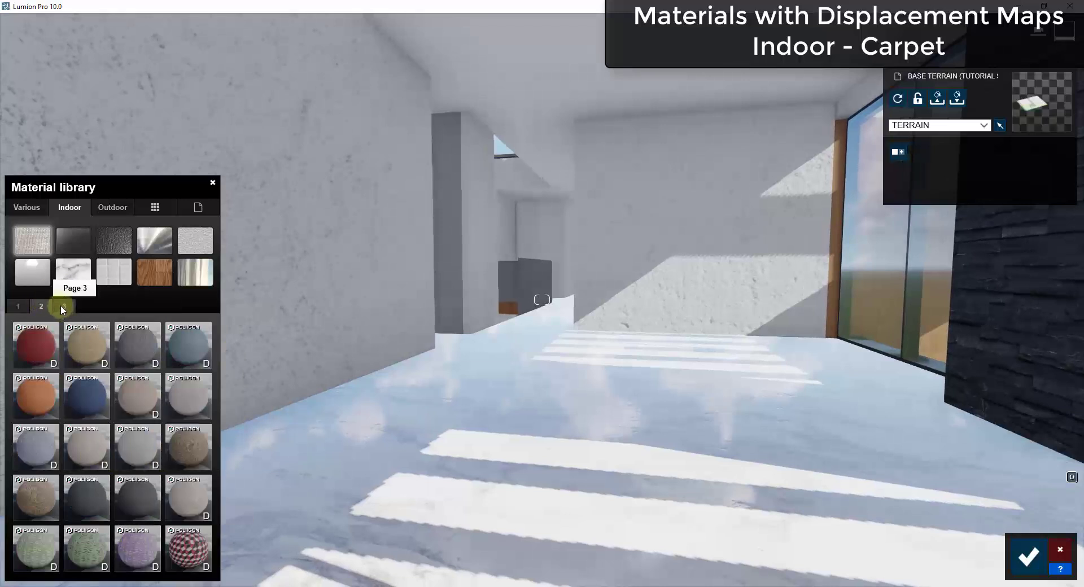
{"action": "left_click", "coordinate": [64, 307]}
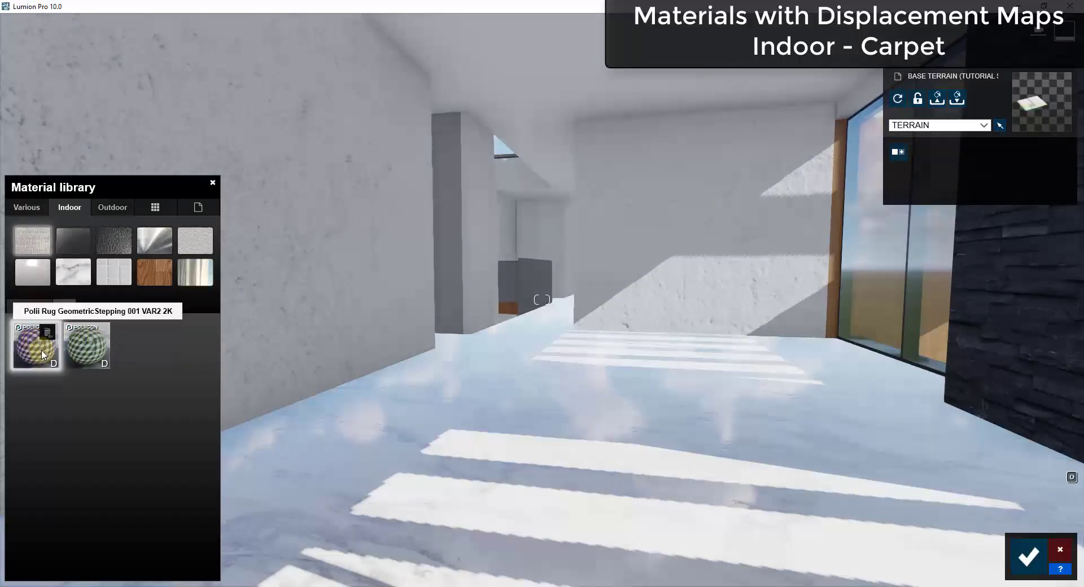
{"action": "left_click_drag", "start_coordinate": [30, 354], "coordinate": [545, 453]}
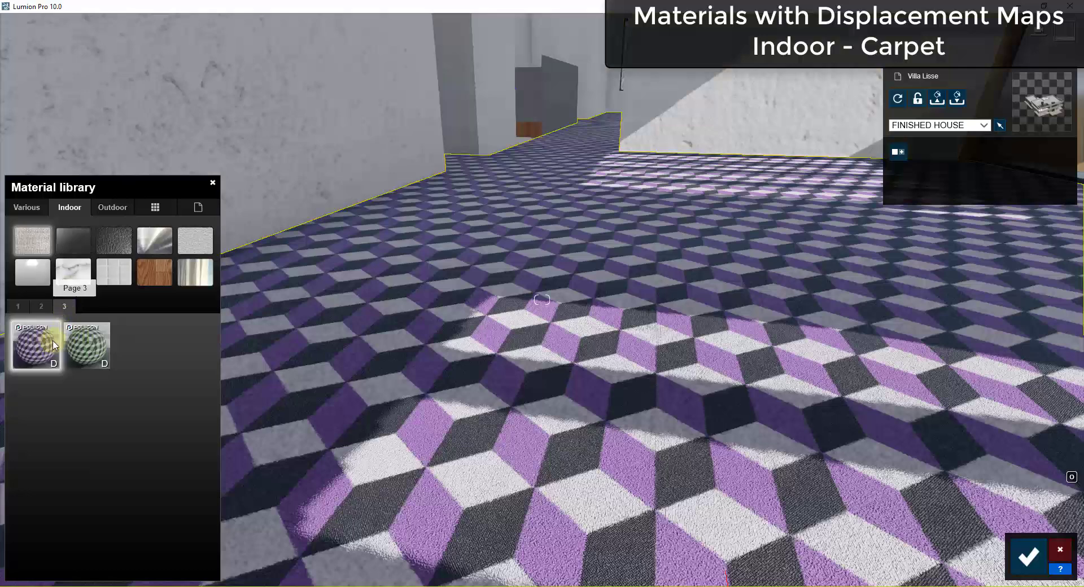
Vary the purple rug material's displacement on the villa floor, view it, and preview the green geometric rug variant
{"action": "left_click", "coordinate": [33, 346]}
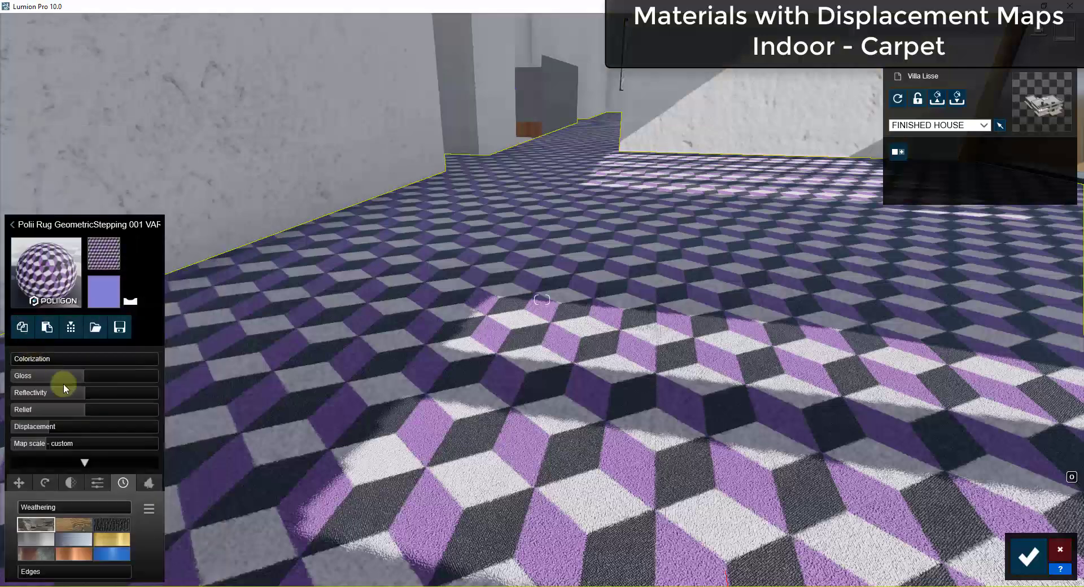
{"action": "left_click_drag", "start_coordinate": [53, 429], "coordinate": [84, 439]}
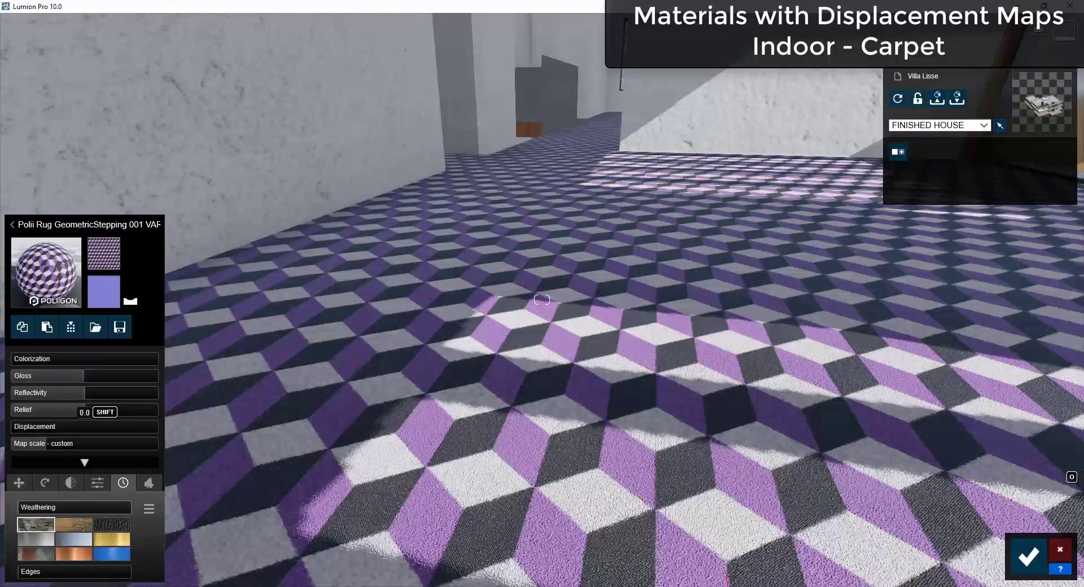
{"action": "left_click_drag", "start_coordinate": [84, 438], "coordinate": [96, 438]}
{"action": "right_click_drag", "start_coordinate": [599, 355], "coordinate": [599, 361]}
{"action": "key", "text": "q"}
{"action": "left_click", "coordinate": [44, 268]}
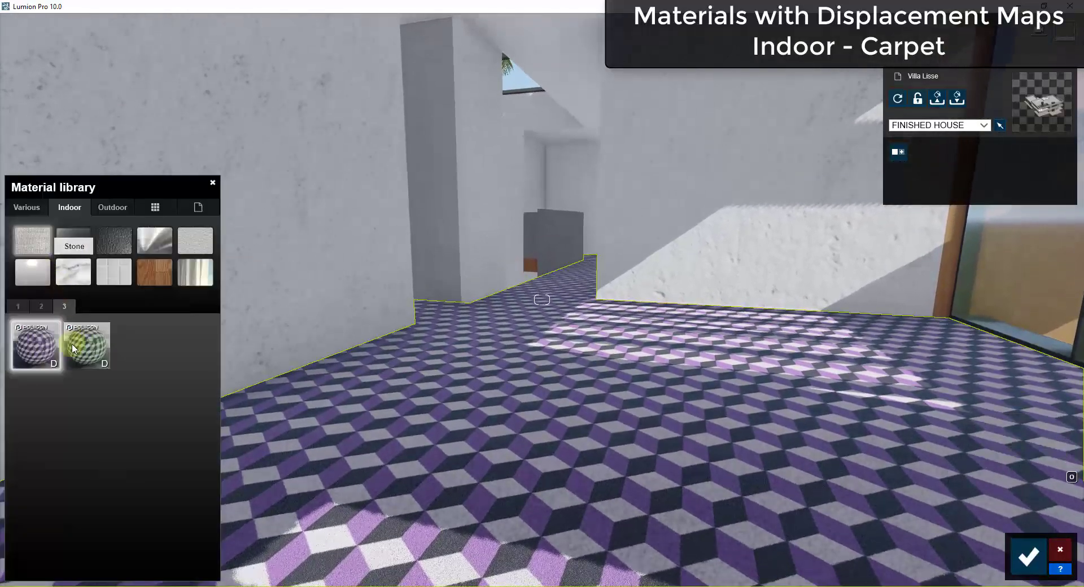
{"action": "left_click", "coordinate": [91, 347]}
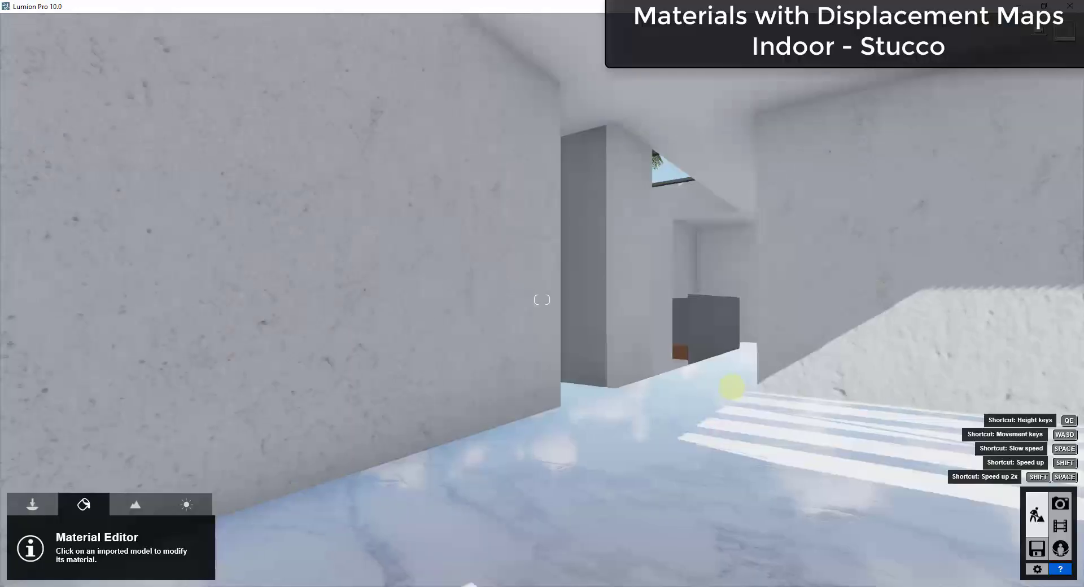
Select the villa's interior wall material and apply Polii Stucco 04 2k from the second page of indoor plaster materials
{"action": "left_click", "coordinate": [102, 493]}
{"action": "left_click", "coordinate": [316, 257]}
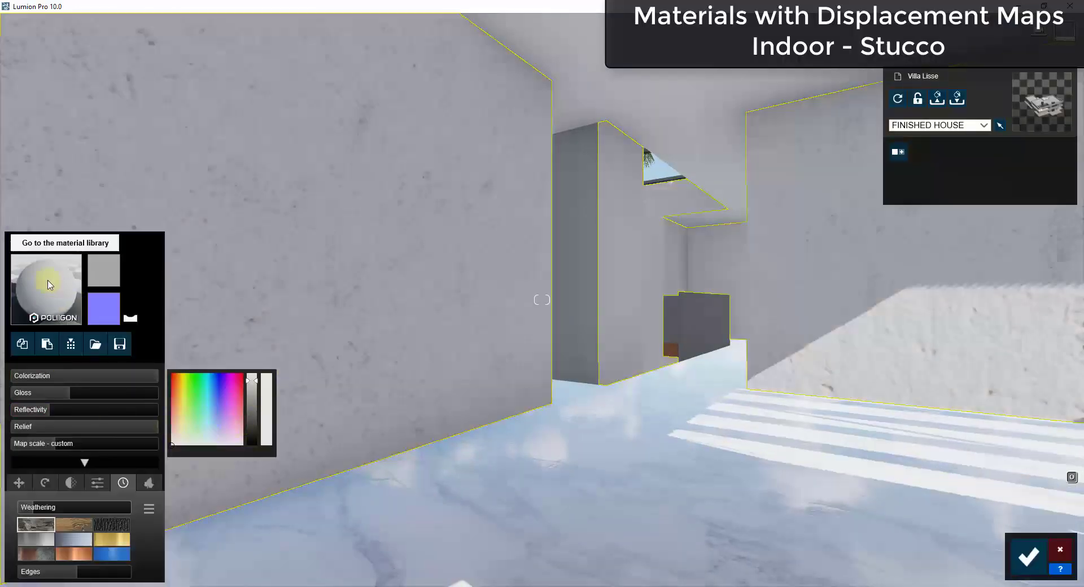
{"action": "left_click", "coordinate": [49, 279]}
{"action": "left_click", "coordinate": [189, 249]}
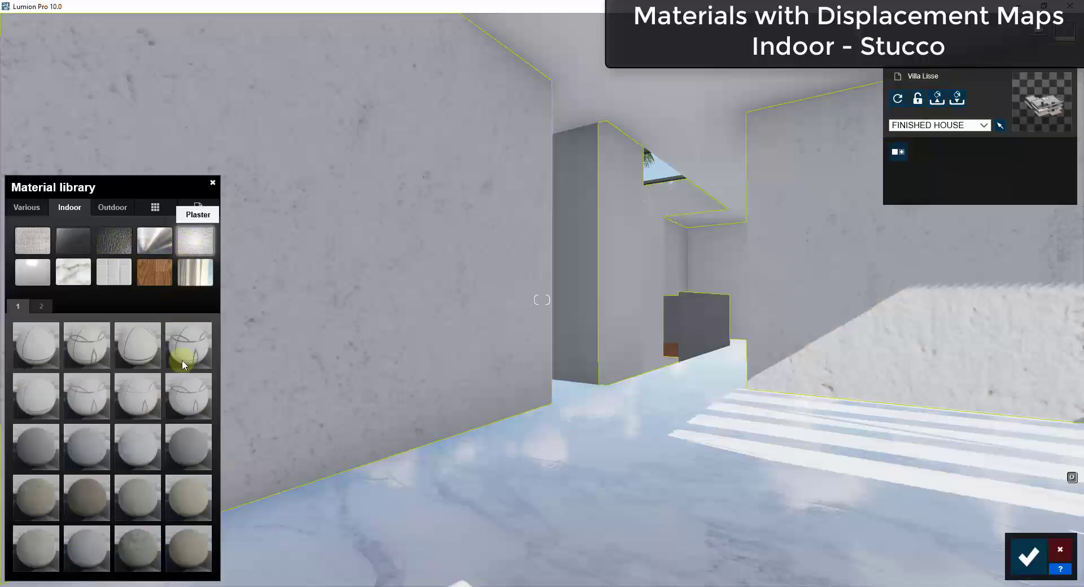
{"action": "left_click", "coordinate": [41, 307]}
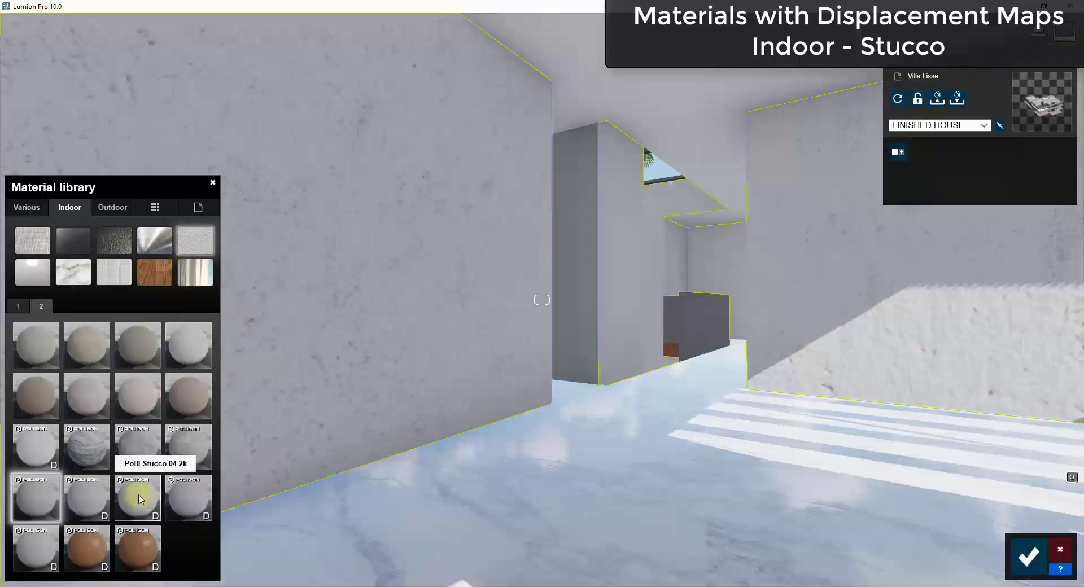
{"action": "left_click", "coordinate": [141, 499]}
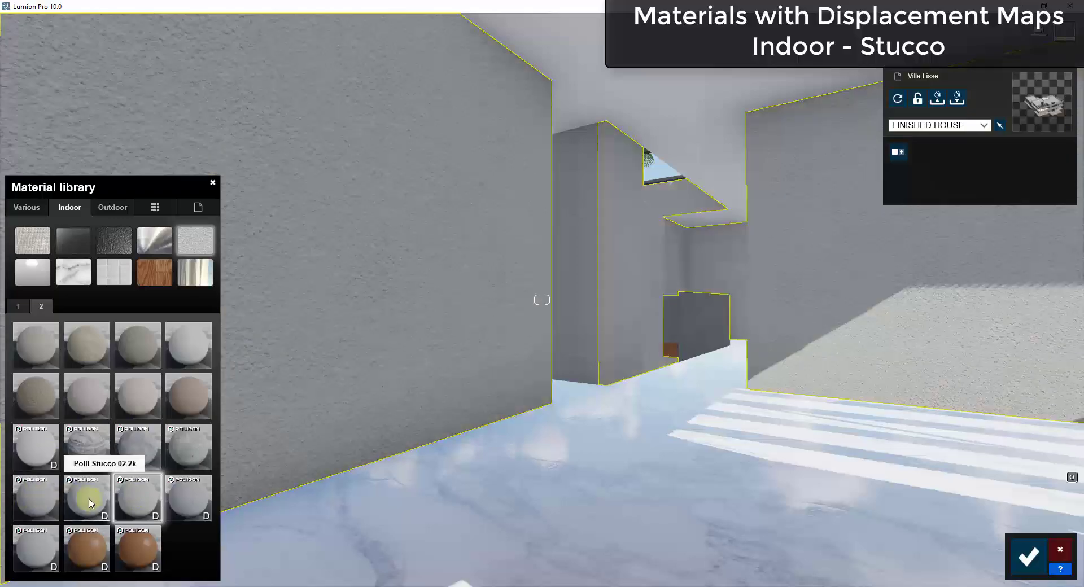
Try Polii Stucco 02 2k and Polii Stucco 05 2k on the interior walls, and apply Polii Stucco 06 3k
{"action": "left_click", "coordinate": [89, 499]}
{"action": "key", "text": "w"}
{"action": "right_click_drag", "start_coordinate": [562, 317], "coordinate": [564, 317]}
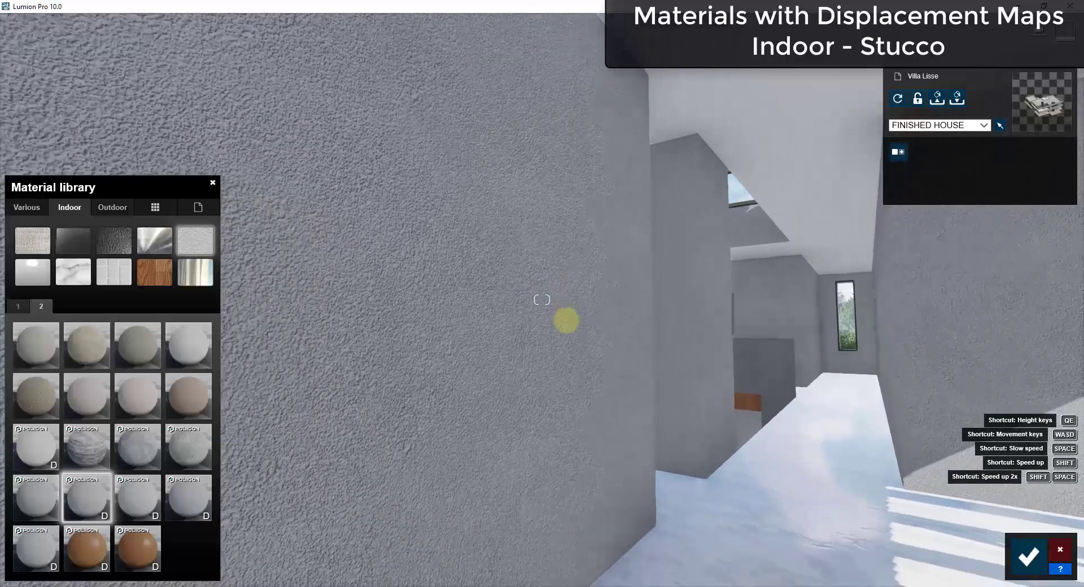
{"action": "left_click", "coordinate": [206, 500]}
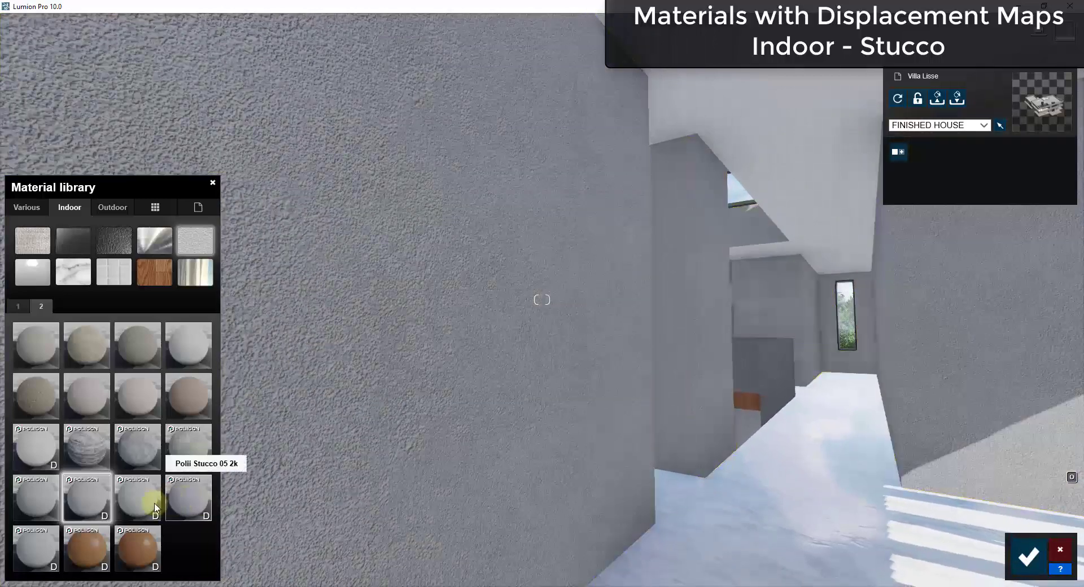
{"action": "left_click", "coordinate": [35, 556]}
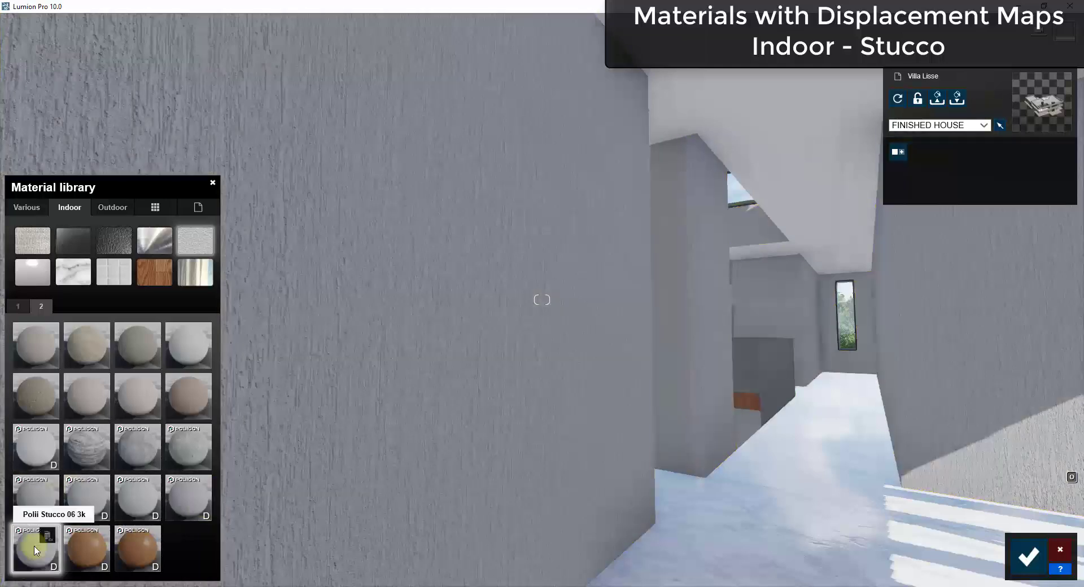
Raise the displacement of Polii Stucco 06 3k on the interior walls, and lower it to a little below mid-range
{"action": "left_click", "coordinate": [35, 551]}
{"action": "left_click", "coordinate": [79, 433]}
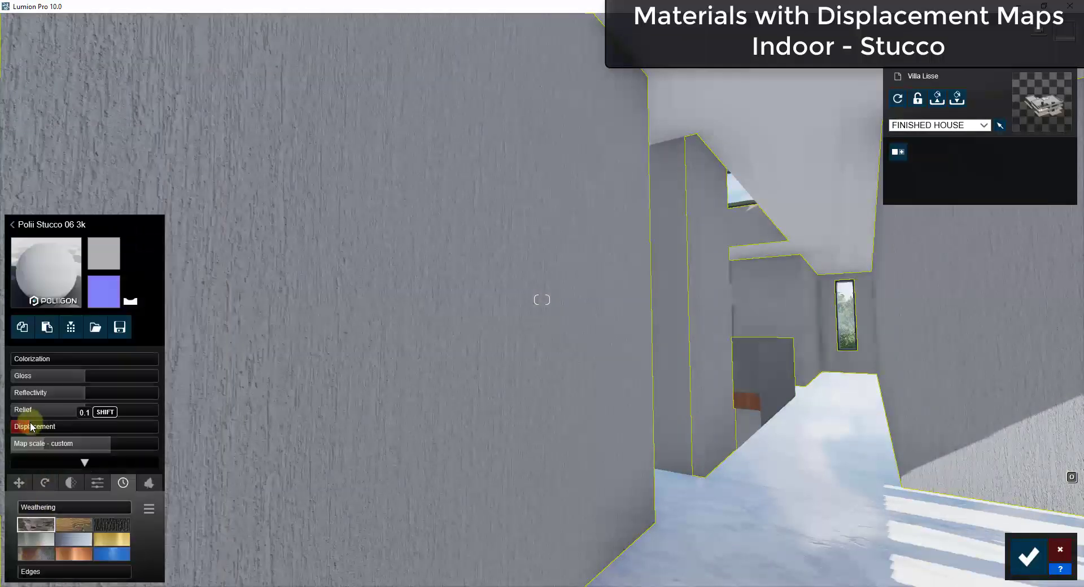
{"action": "left_click_drag", "start_coordinate": [154, 432], "coordinate": [57, 436]}
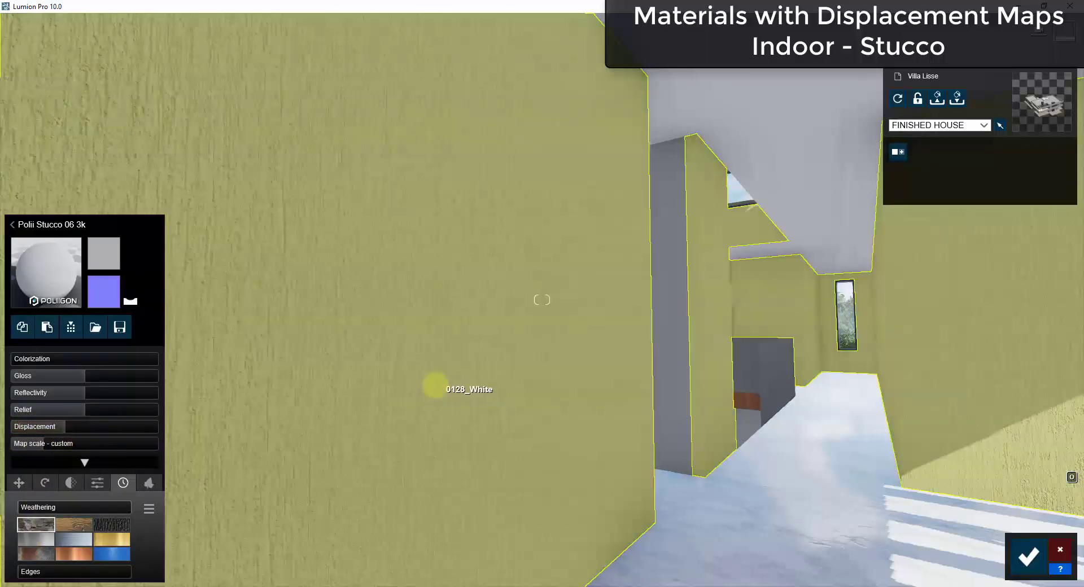
Apply the indoor tile material HQ Tiles 001 2048 to the recessed wall beside the stucco walls and view it up close
{"action": "key", "text": "a"}
{"action": "mouse_move", "coordinate": [437, 386]}
{"action": "right_mouse_down"}
{"action": "mouse_move", "coordinate": [447, 390]}
{"action": "mouse_move", "coordinate": [433, 384]}
{"action": "right_mouse_up"}
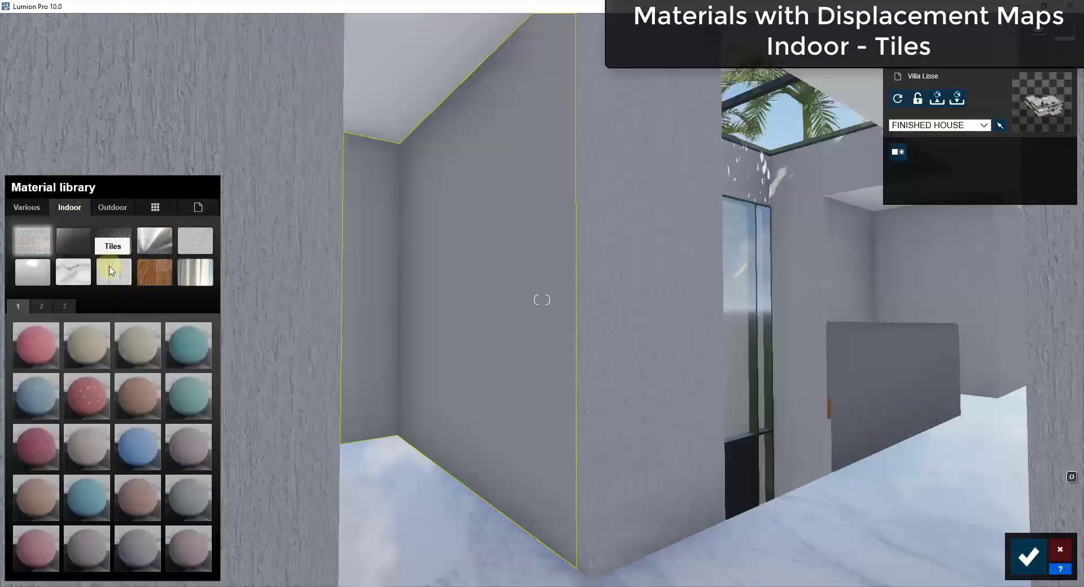
{"action": "left_click", "coordinate": [113, 272]}
{"action": "left_click", "coordinate": [35, 353]}
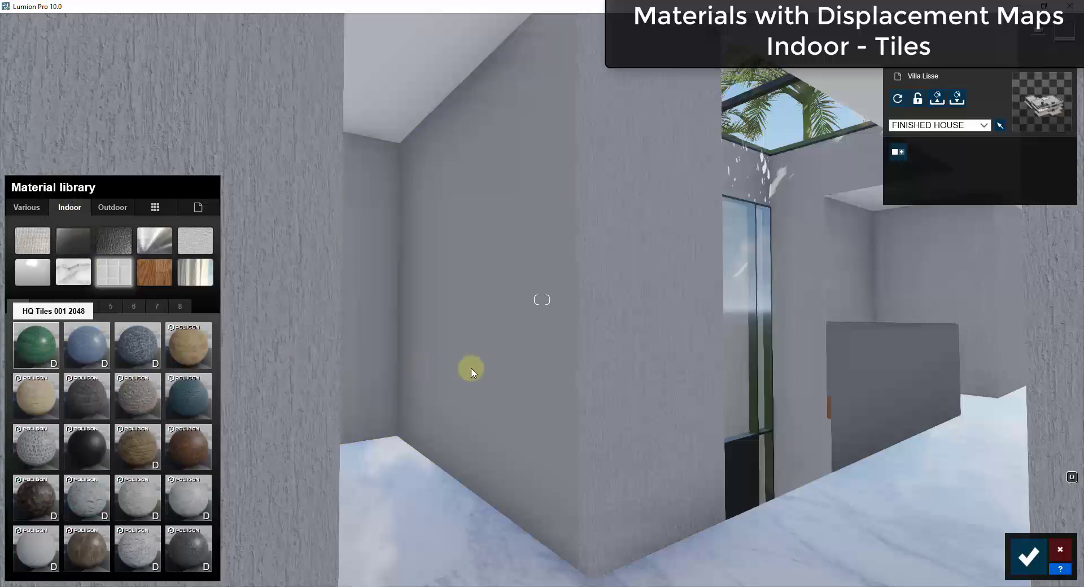
{"action": "right_click_drag", "start_coordinate": [508, 322], "coordinate": [514, 323]}
{"action": "key", "text": "w"}
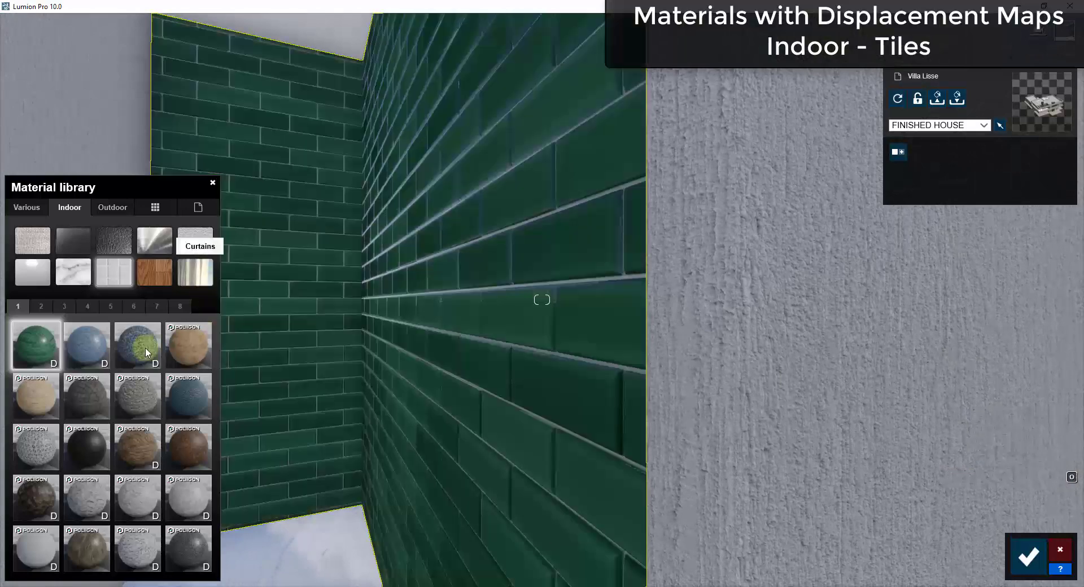
Vary the displacement of HQ Tiles 001 2048 through 0.3, 0.6 and 0.0, and leave it at a low value
{"action": "left_click", "coordinate": [32, 336]}
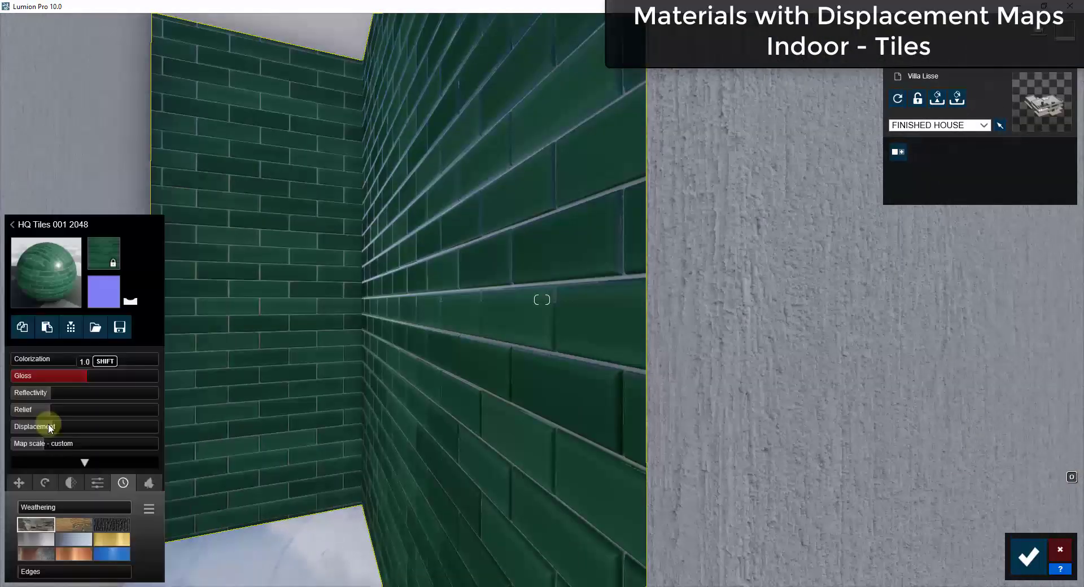
{"action": "left_click", "coordinate": [106, 434]}
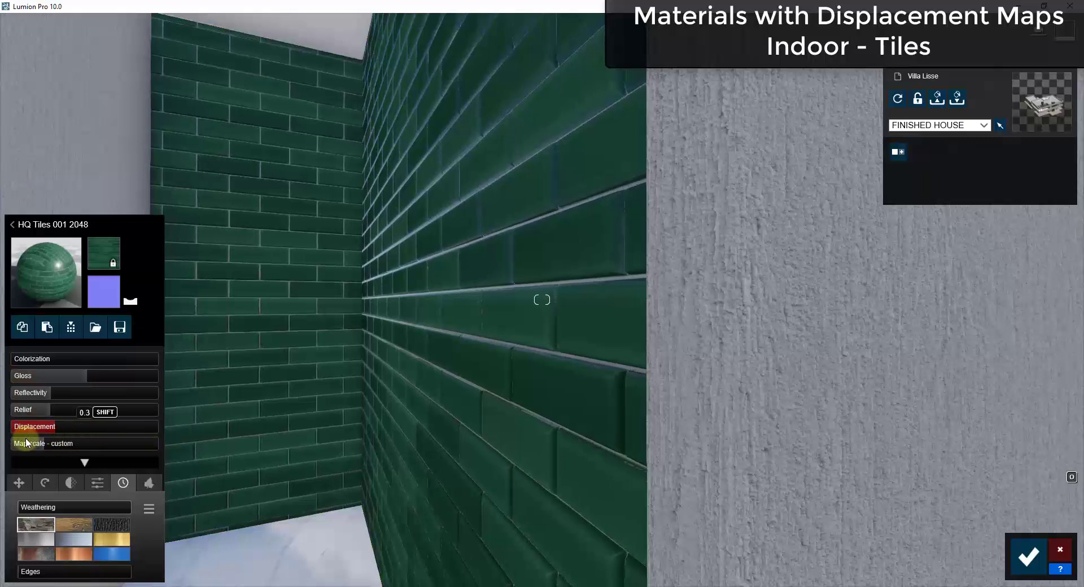
{"action": "left_click", "coordinate": [106, 449]}
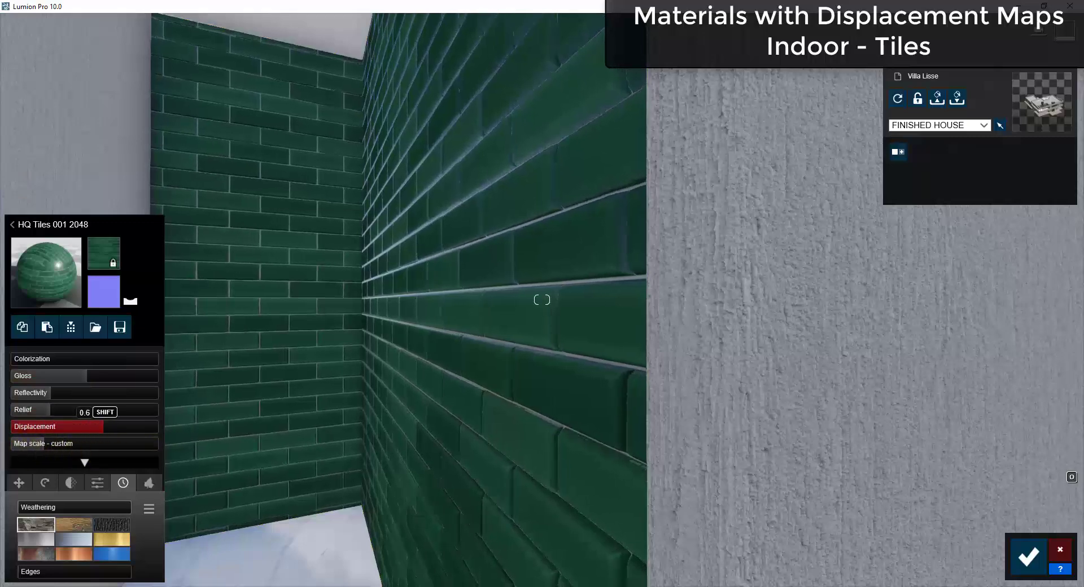
{"action": "left_click", "coordinate": [17, 427]}
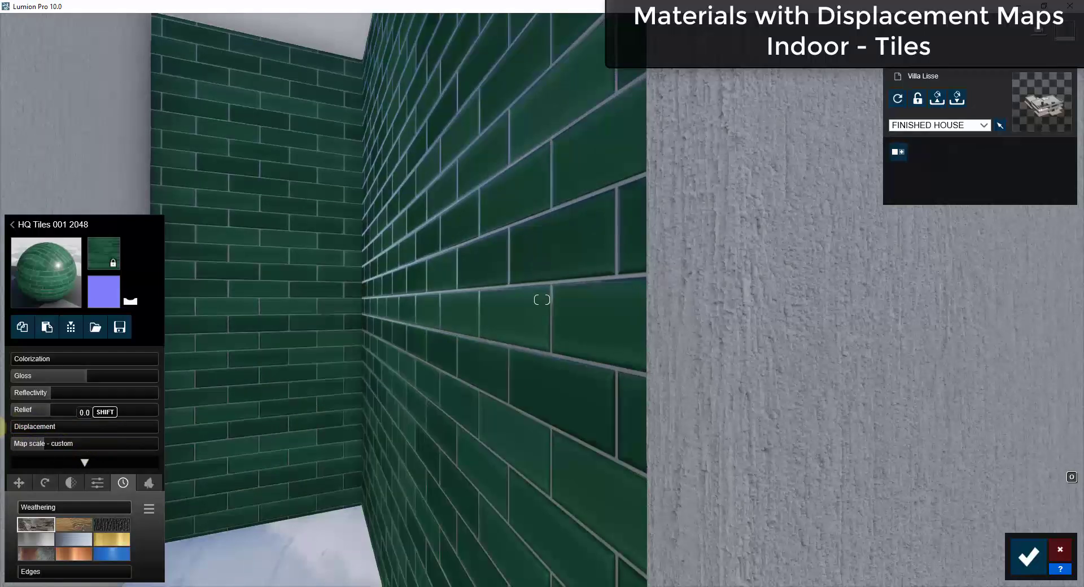
{"action": "left_click_drag", "start_coordinate": [39, 425], "coordinate": [60, 426]}
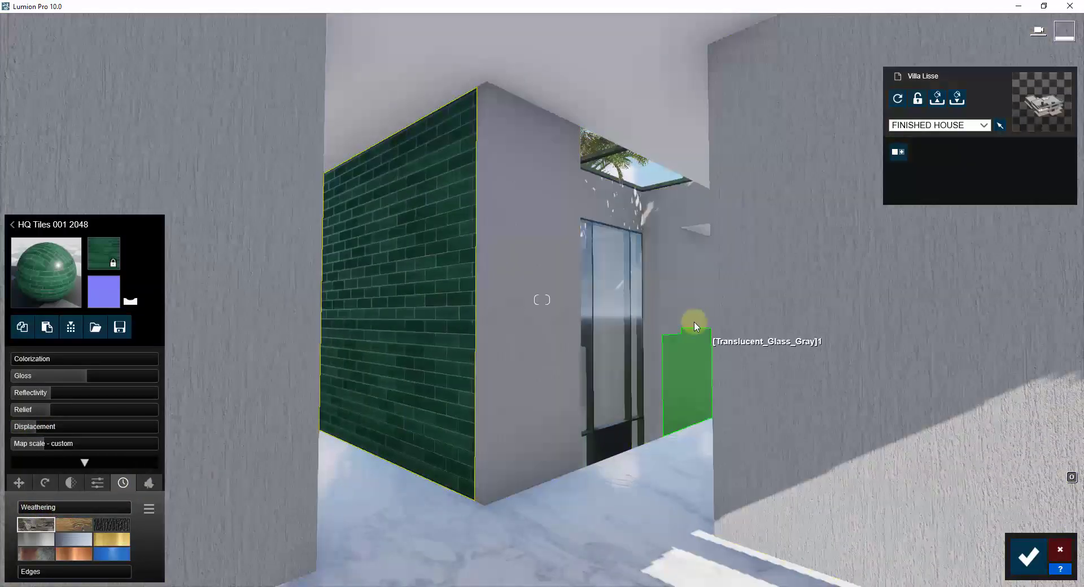
Move through the villa interior to examine the green tiled wall together with the surrounding stucco walls
{"action": "key", "text": "w"}
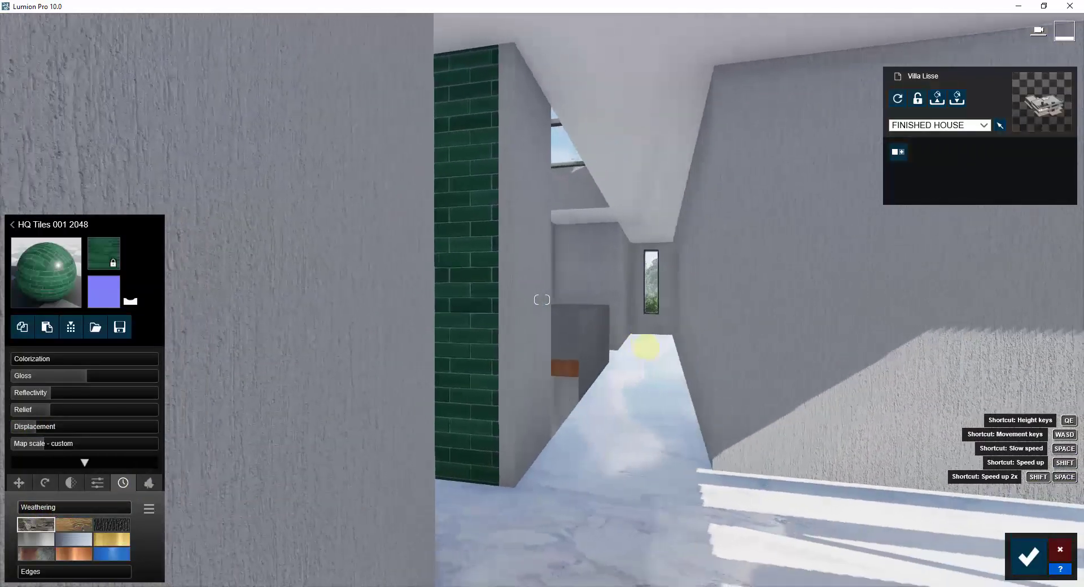
{"action": "key", "text": "s"}
{"action": "key", "text": "a"}
{"action": "right_click_drag", "start_coordinate": [646, 350], "coordinate": [646, 349]}
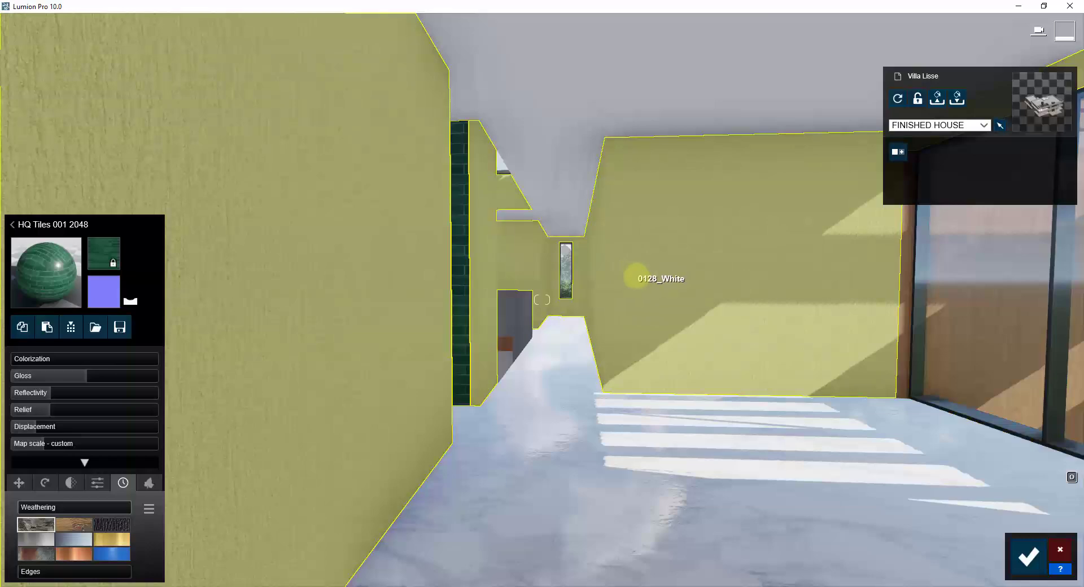
{"action": "right_click_drag", "start_coordinate": [636, 277], "coordinate": [639, 277]}
{"action": "key", "text": "d"}
{"action": "key", "text": "a"}
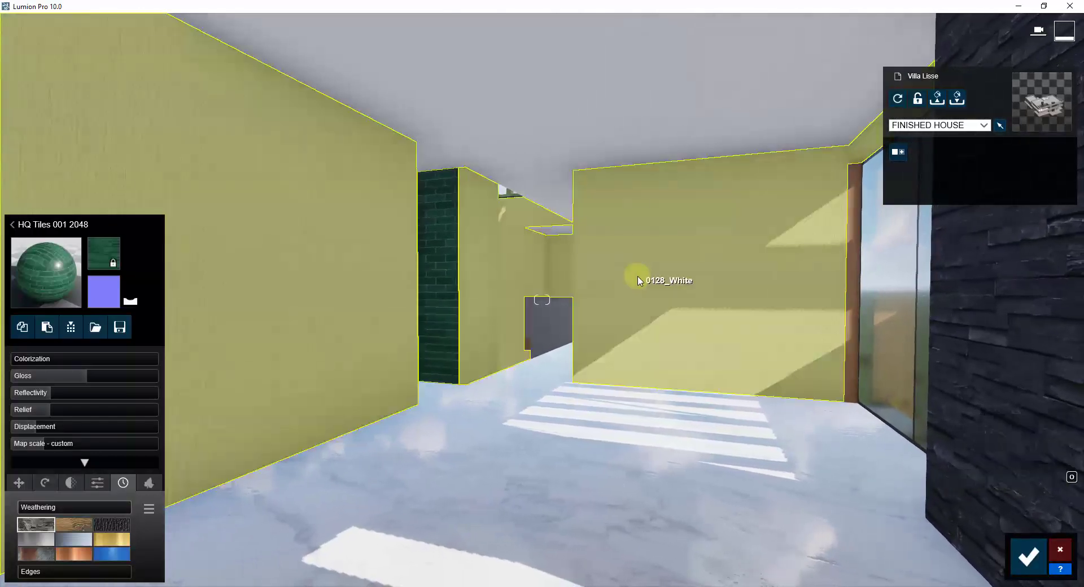